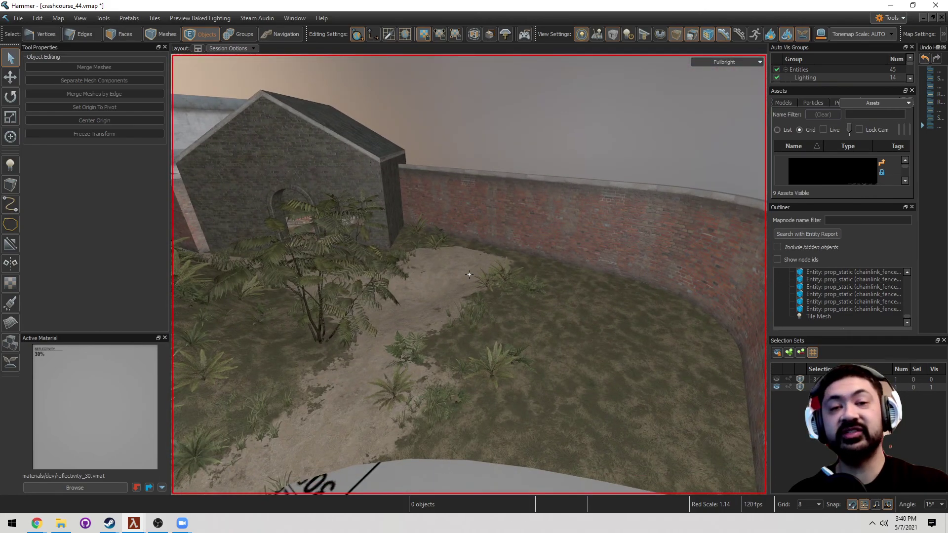
Set the Block tool to a 16-sided cylinder and size a 64x64 base on the sandy ground.
key("shift+b")
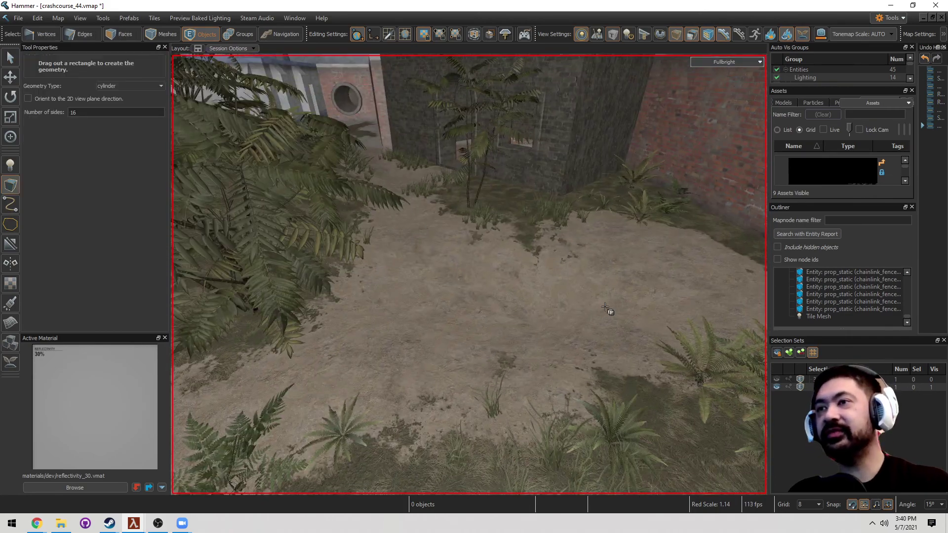
right_click_drag(503, 224, 470, 274)
scroll(459, 233, "down", 5)
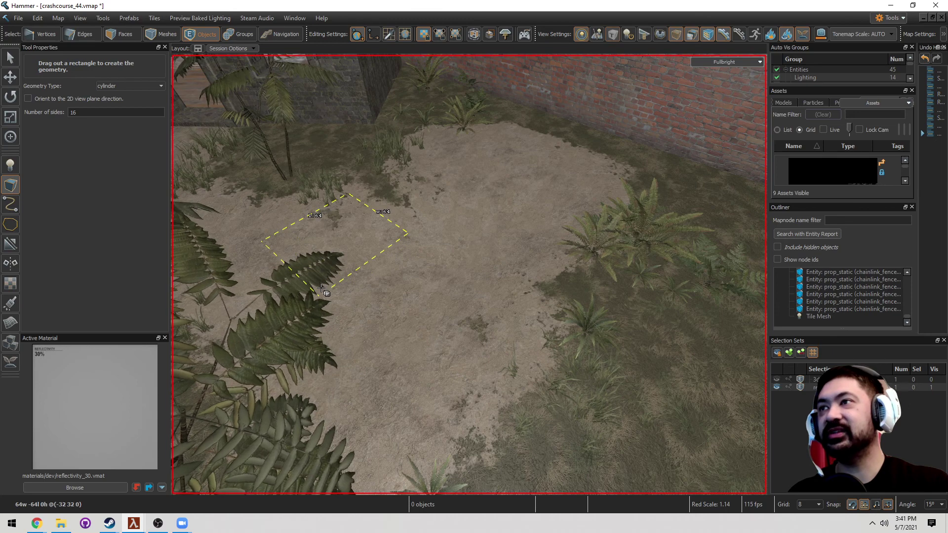
Create the 16-sided cylinder, show it alone, and delete its bottom face.
left_click_drag(320, 290, 320, 291)
key("Return")
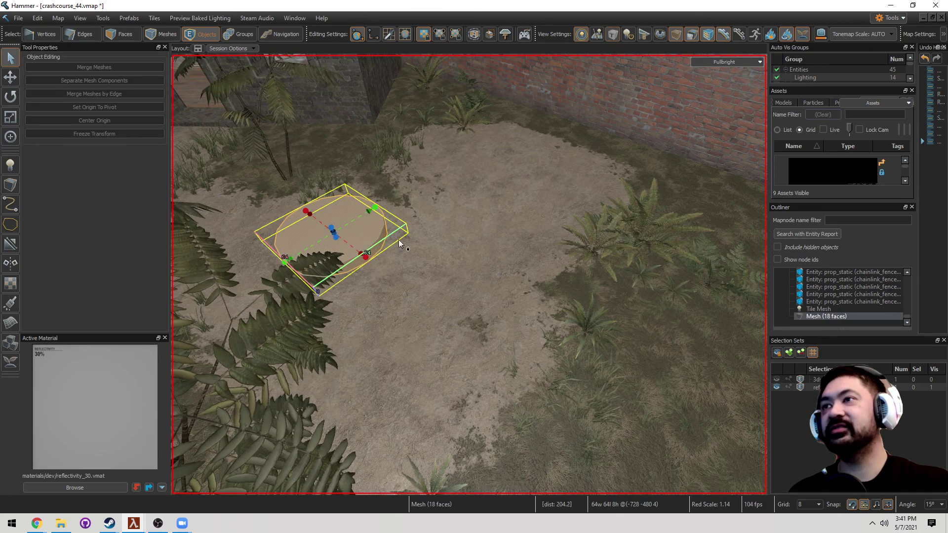
key("z")
key("shift+h")
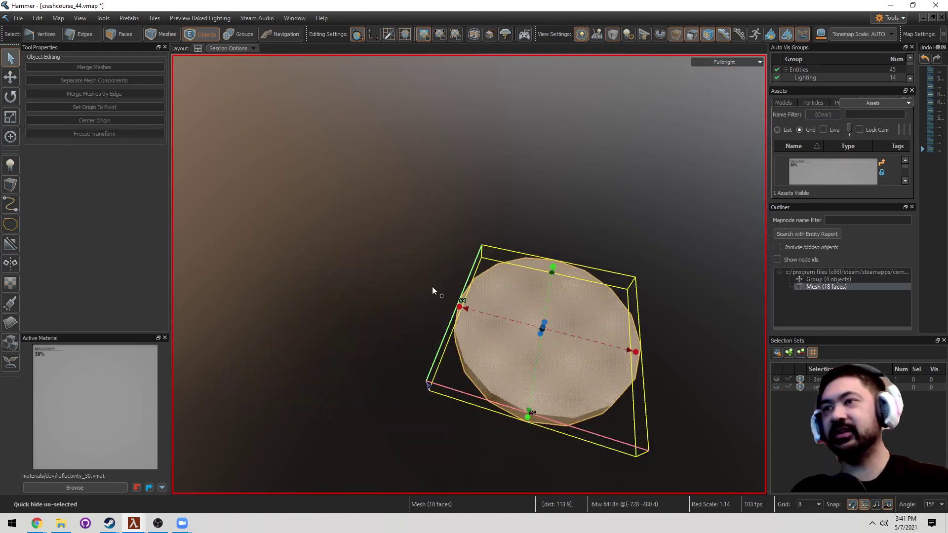
key("3")
right_click_drag(477, 329, 507, 364)
left_click(506, 384)
key("Delete")
Flip the cylinder's faces and select its top edge loop.
key("ctrl+a")
right_click_drag(513, 321, 520, 204)
key("f")
key("2")
left_click(519, 218)
key("l")
scroll(519, 218, "up", 3)
On a finer grid, extrude the top edge loop upward and scale it outward into a flat rim.
key("w")
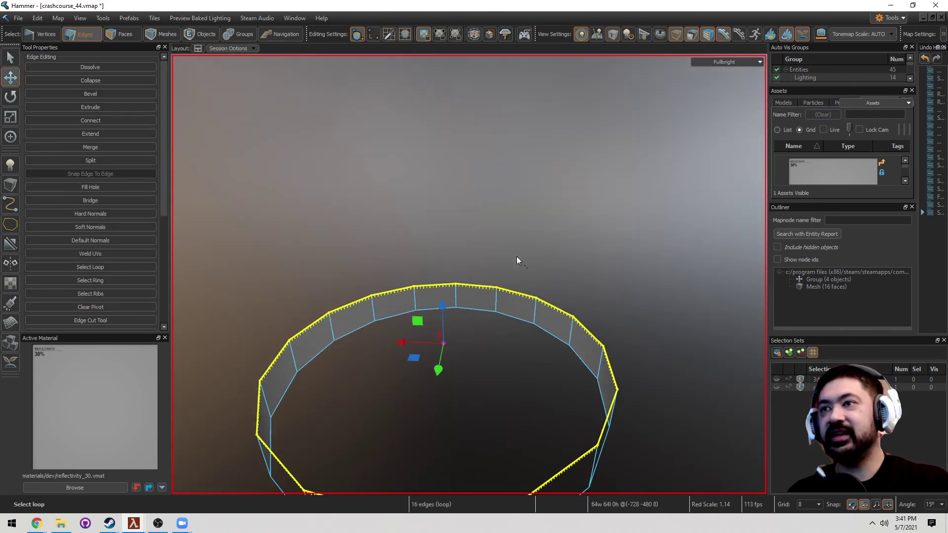
key("bracketleft")
key("bracketleft")
scroll(516, 256, "down", 5)
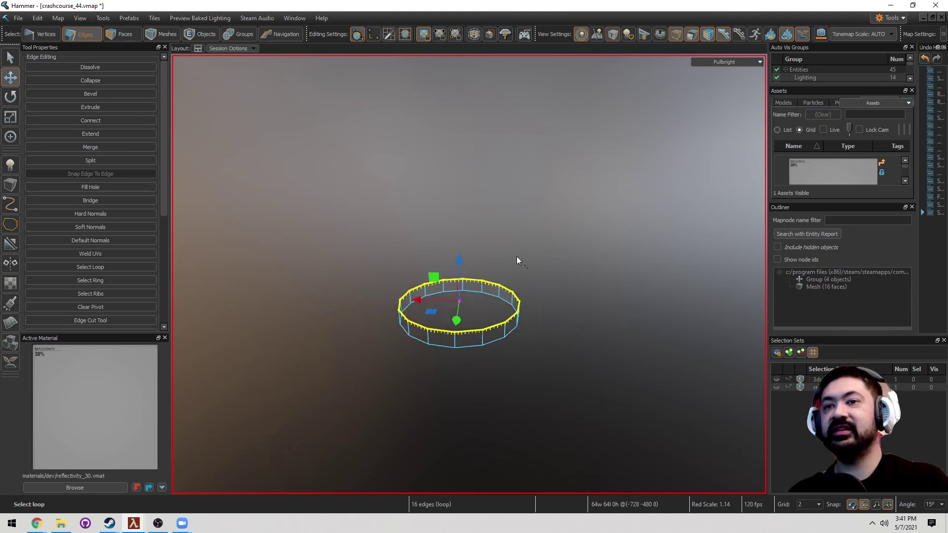
scroll(516, 257, "up", 5)
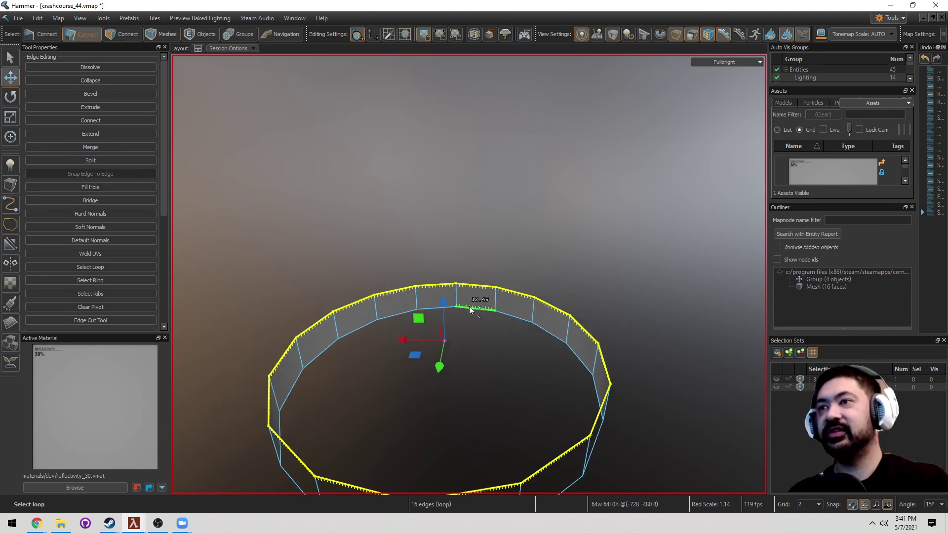
key("shift+Up")
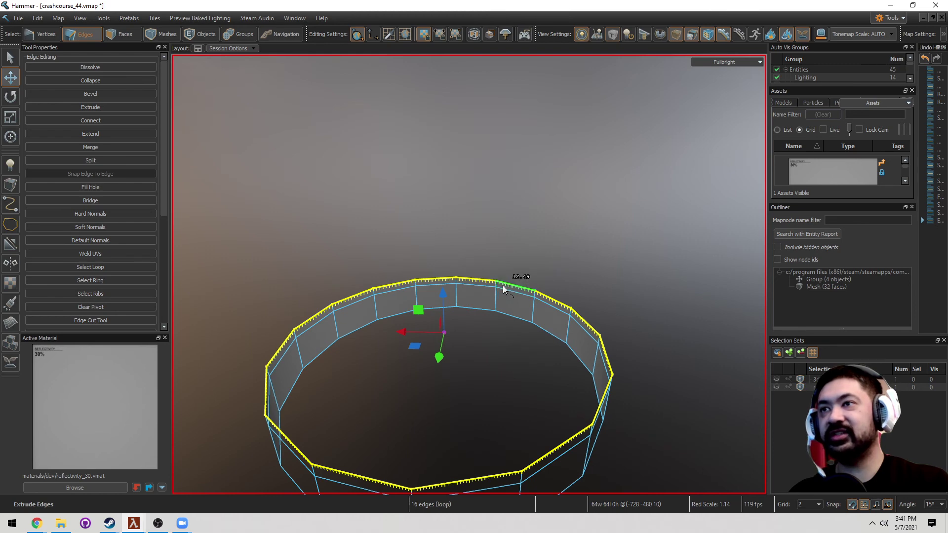
right_click_drag(504, 286, 462, 289)
key("r")
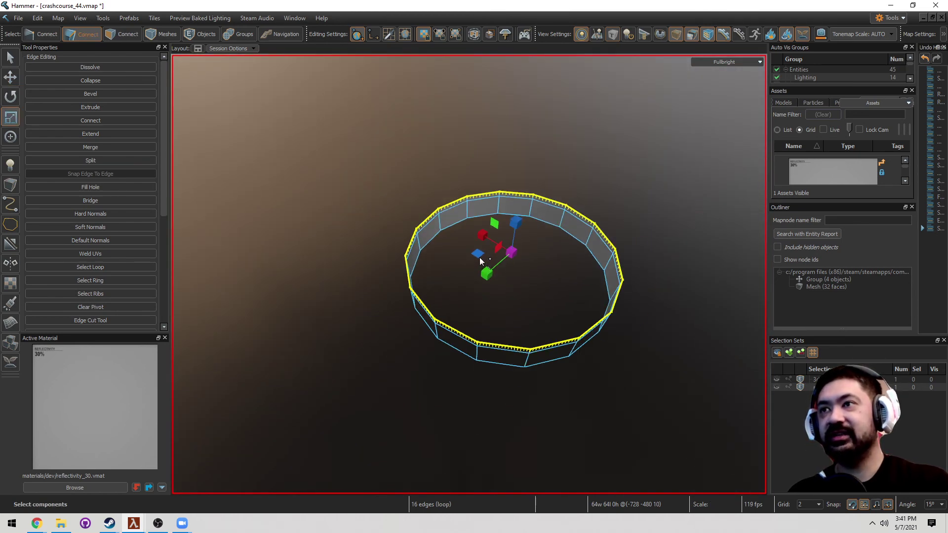
left_click_drag(480, 258, 477, 258, "shift")
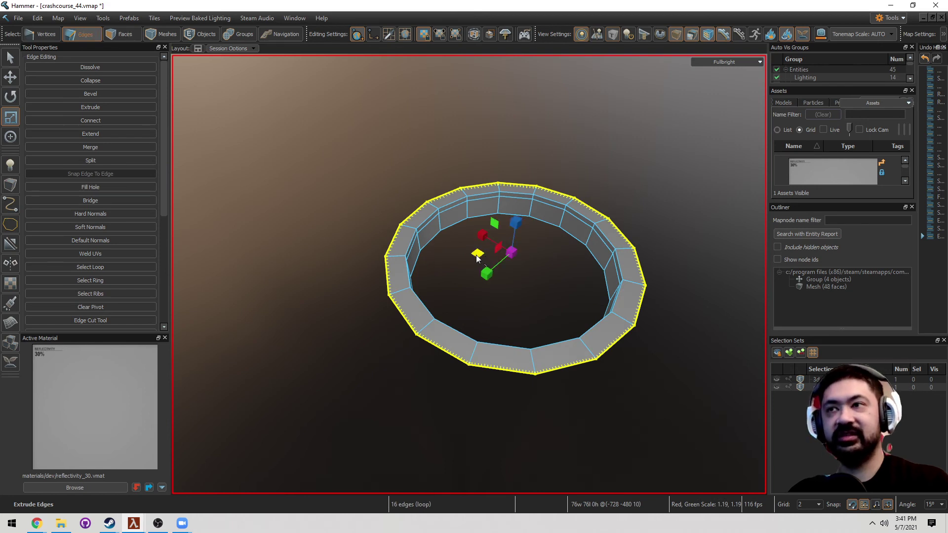
mouse_move(477, 257)
left_mouse_down("shift")
mouse_move(513, 266)
mouse_move(477, 258)
left_mouse_up("shift")
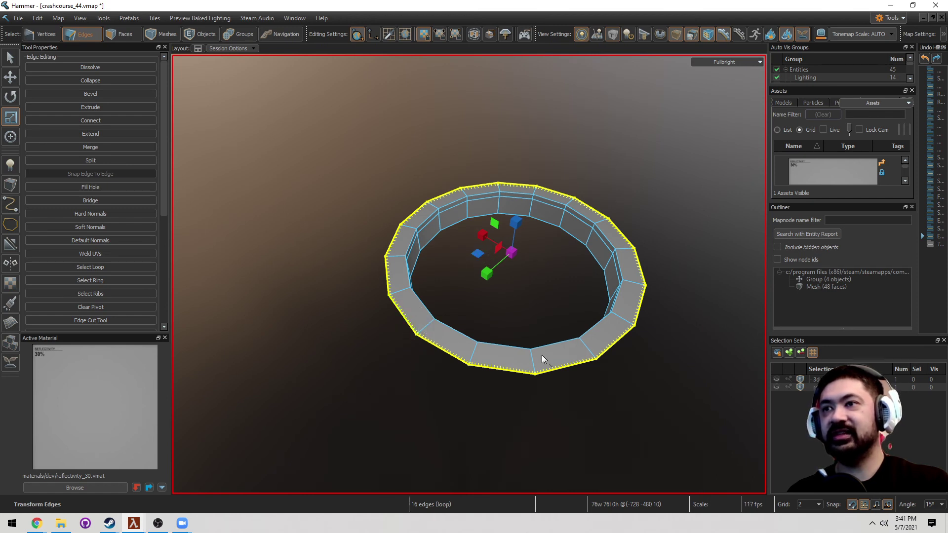
Undo the rim, set the grid to 1, and extrude the top loop outward twice into a wider rim.
key("ctrl+z")
left_click(819, 504)
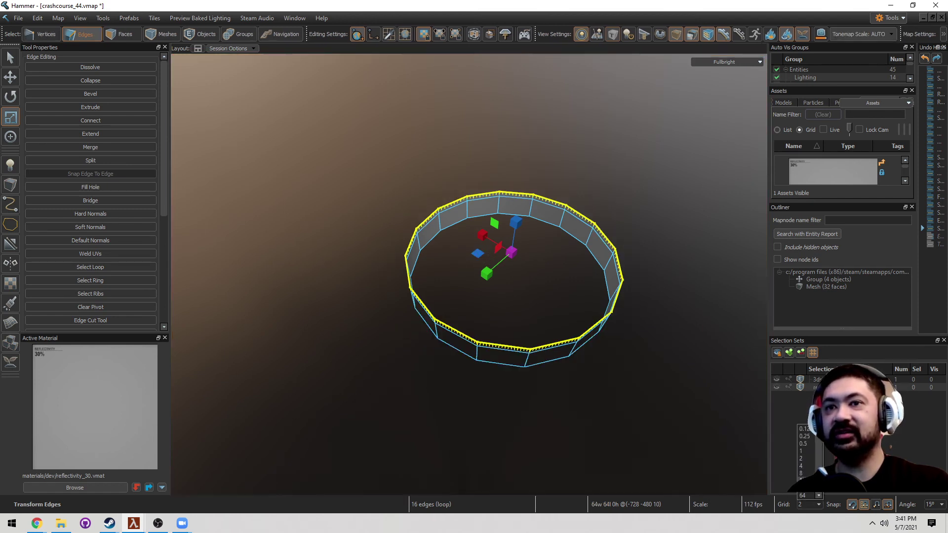
left_click(810, 454)
mouse_move(473, 250)
left_mouse_down("shift")
mouse_move(464, 250)
mouse_move(478, 266)
left_mouse_up("shift")
right_click_drag(474, 344, 473, 343)
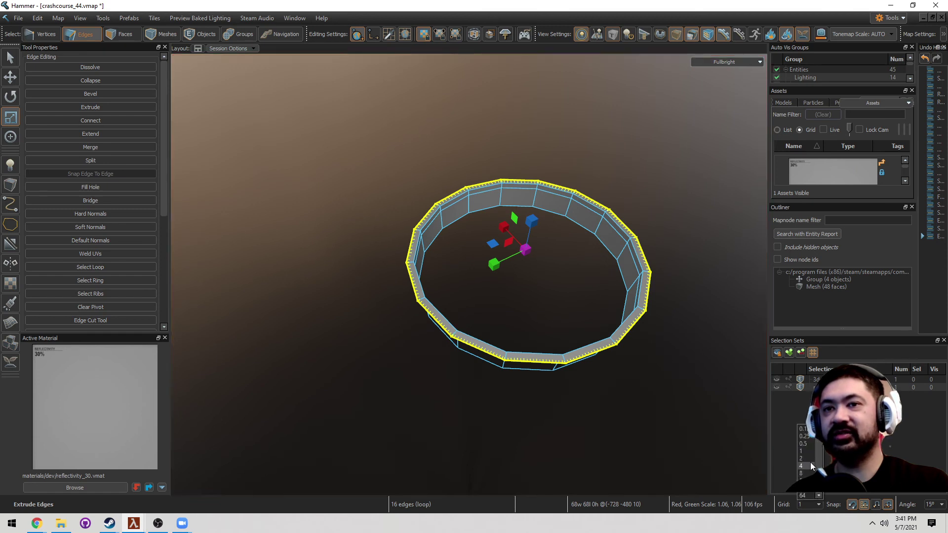
scroll(810, 504, "down", 2)
scroll(438, 342, "up", 2)
left_click(438, 339, "shift")
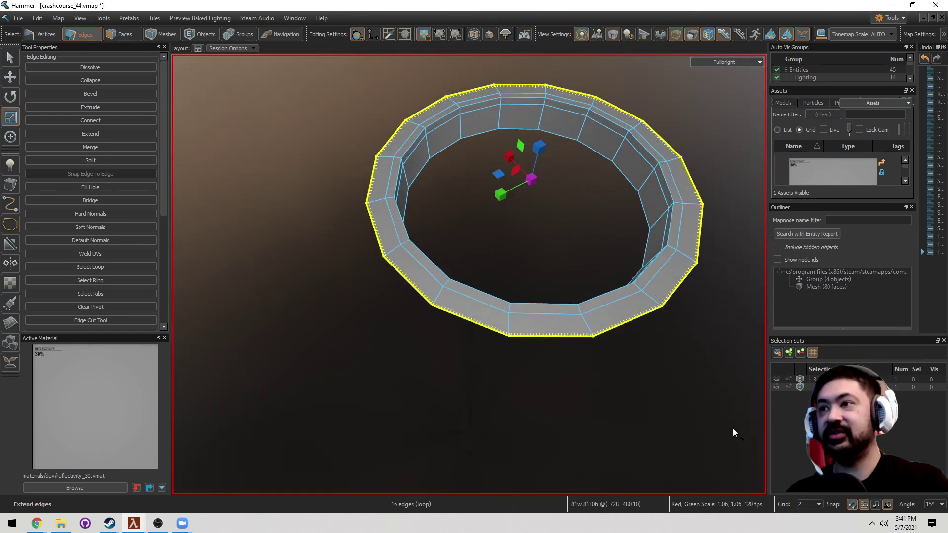
key("bracketleft")
Extrude the rim's outer edge loop down 6 units into a lip.
key("w")
left_click_drag(657, 340, 652, 354, "alt")
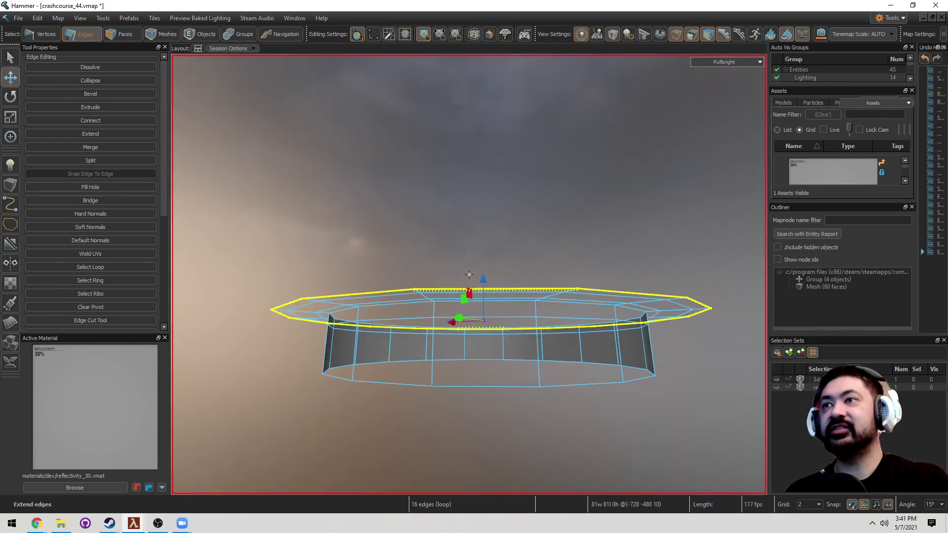
scroll(652, 354, "up", 3)
scroll(652, 354, "down", 6)
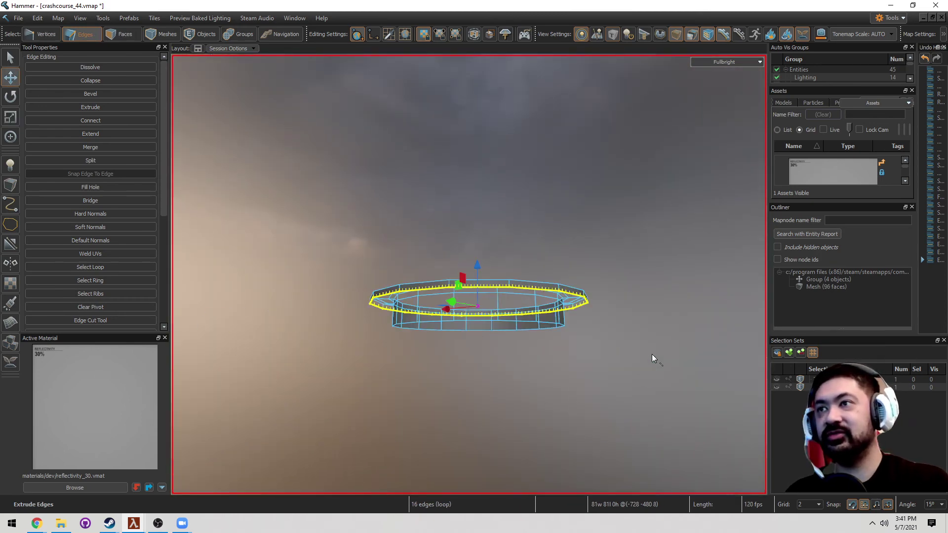
mouse_move(479, 269)
left_mouse_down()
mouse_move(479, 331)
mouse_move(464, 300)
mouse_move(470, 275)
left_mouse_up()
scroll(467, 309, "up", 3)
Change the grid size to 16, then to 4.
left_click(811, 507)
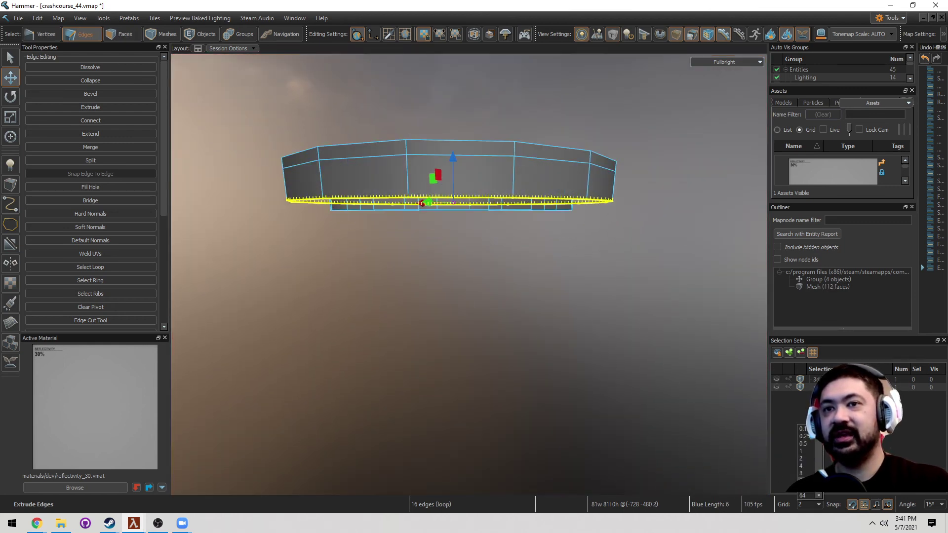
left_click(802, 480)
scroll(657, 358, "up", 5)
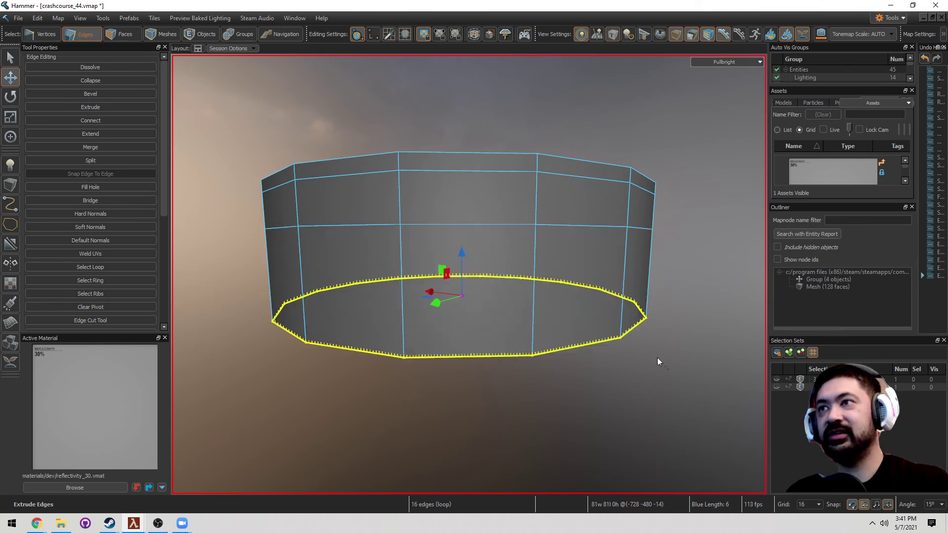
left_click(809, 504)
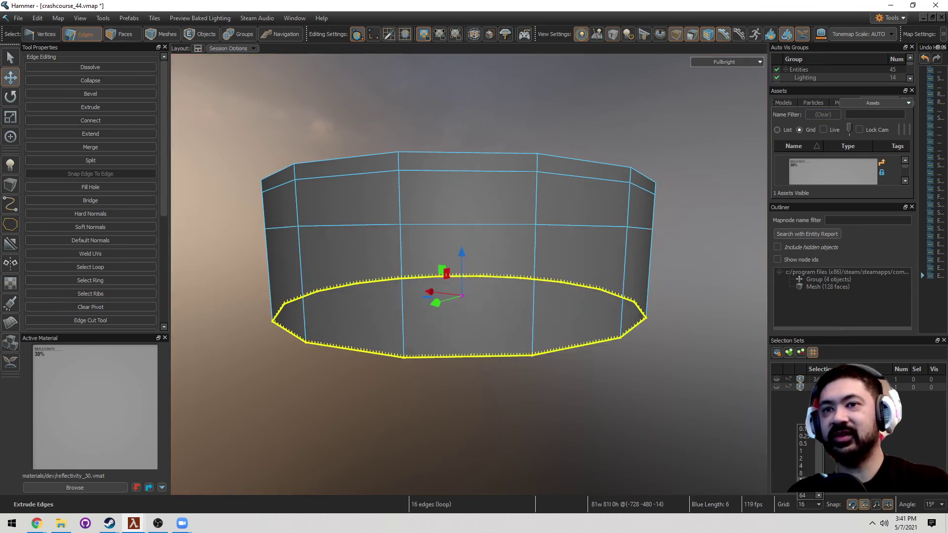
left_click(809, 467)
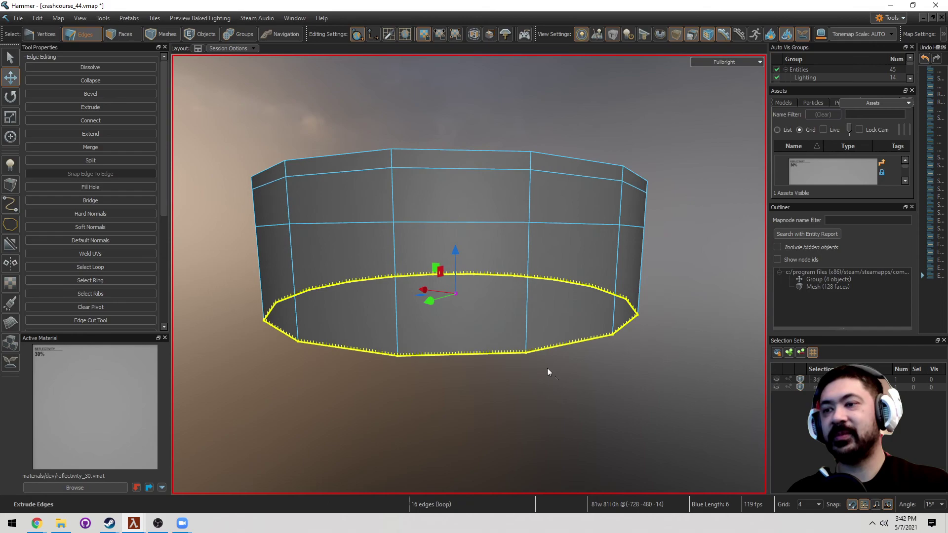
Extrude the lower edge outward into a flange.
left_click_drag(545, 369, 591, 349, "shift")
right_click_drag(592, 349, 538, 253)
key("Escape")
Fill the ring's inner top edge loop with a floor face and isolate it.
double_click(591, 164)
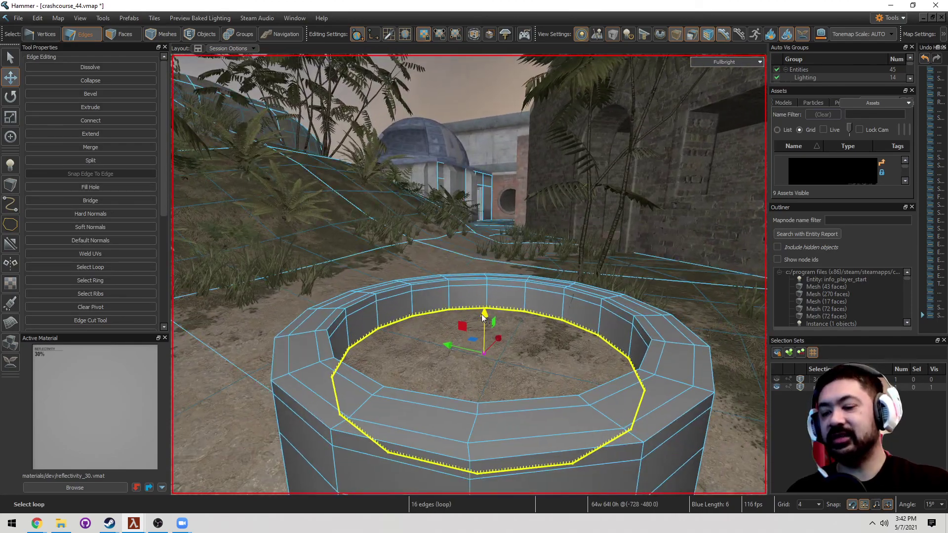
key("p")
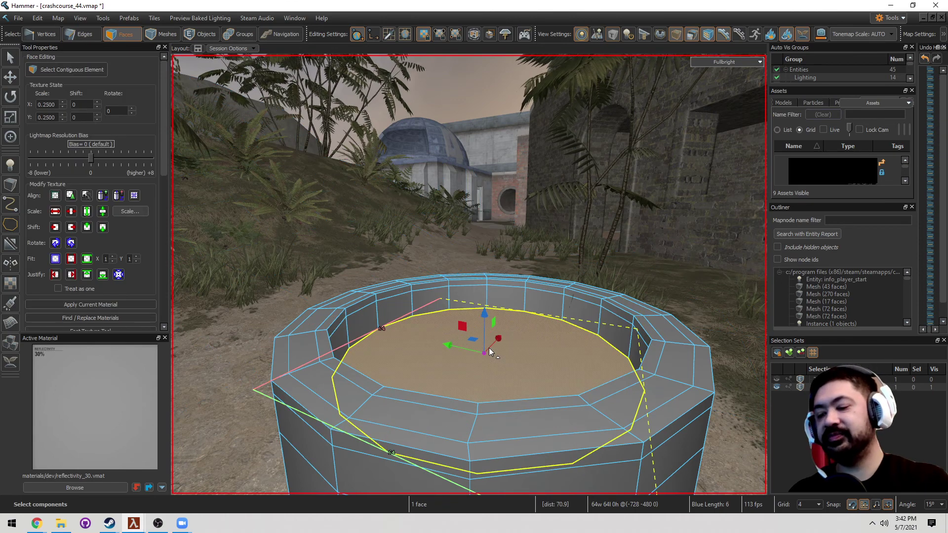
key("i")
key("1")
right_click_drag(496, 300, 507, 294)
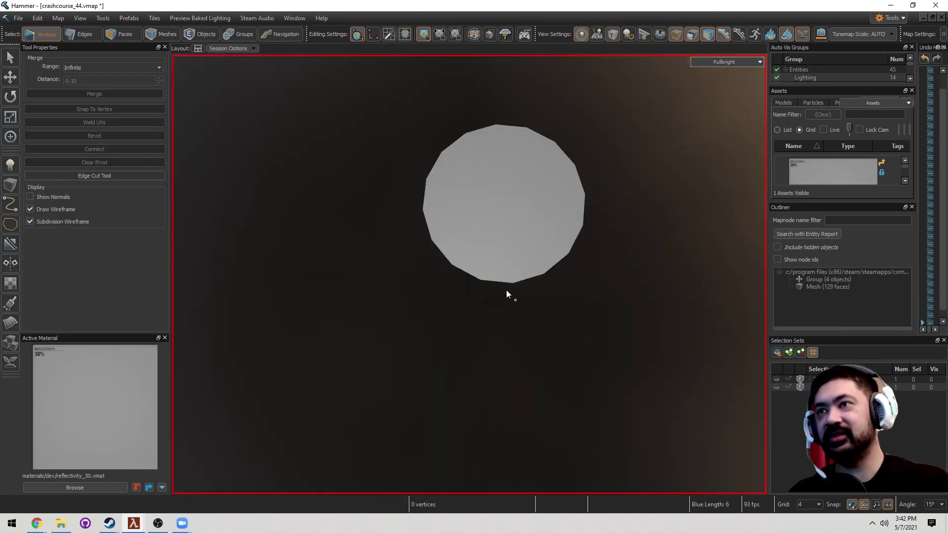
Edge Cut two lines across the floor disc to its left and bottom vertices.
key("c")
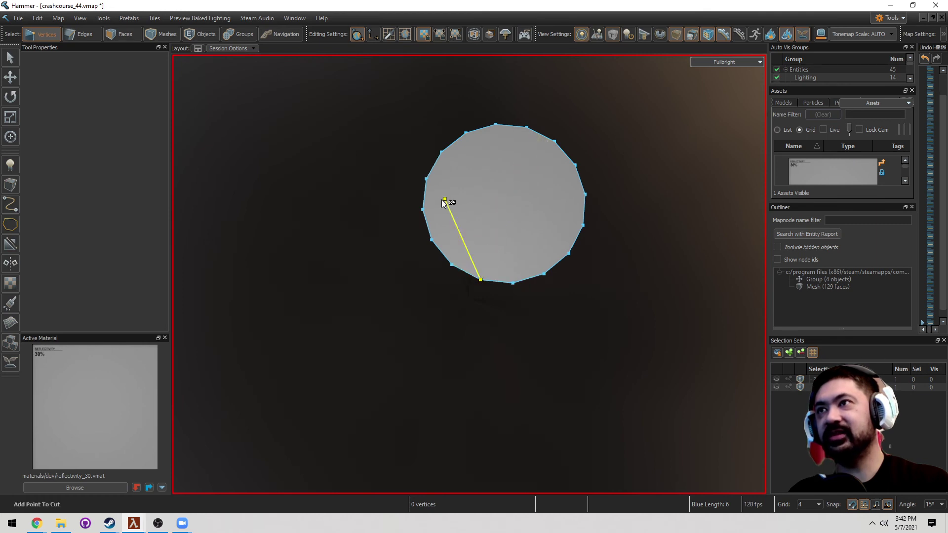
left_click(427, 178)
key("Return")
key("c")
left_click(514, 284)
key("Return")
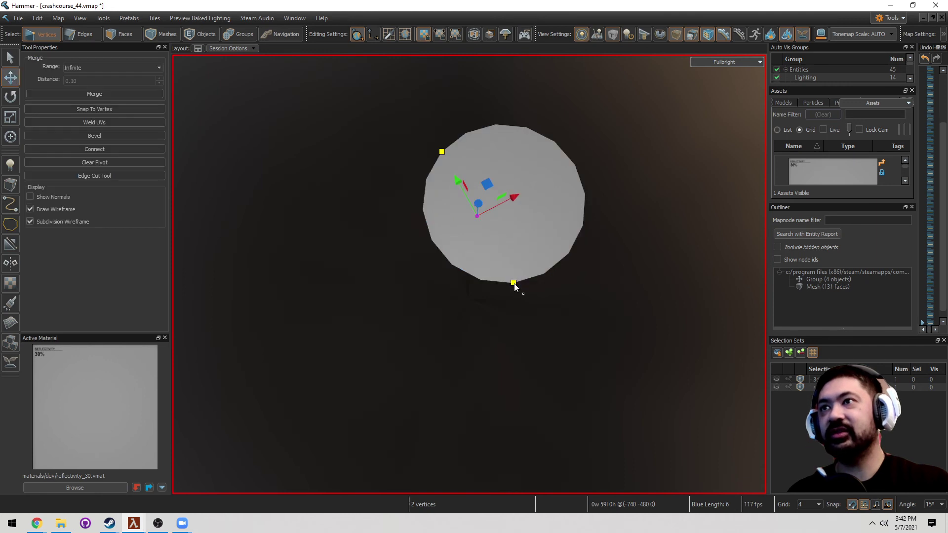
Connect two pairs of opposite disc vertices to split the floor into parallel strips.
left_click(544, 274)
left_click(466, 132, "ctrl")
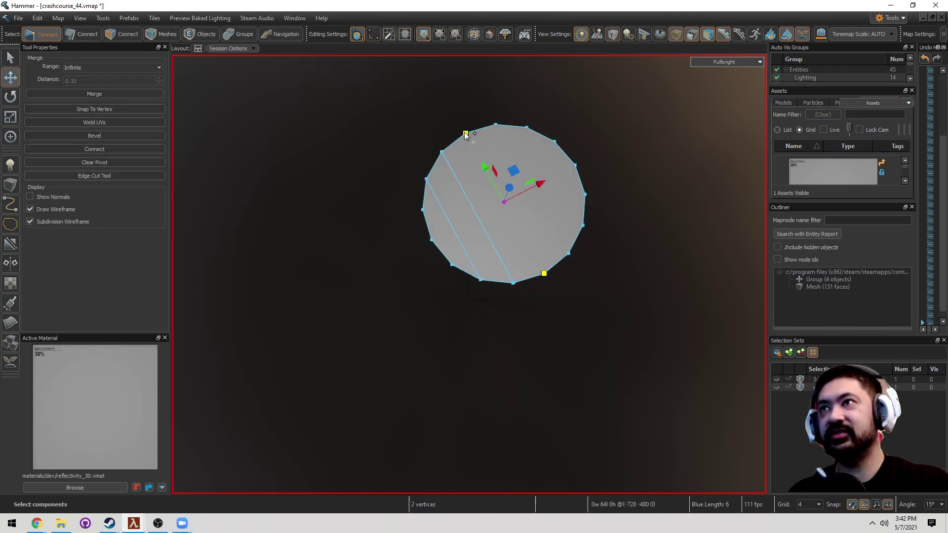
key("v")
left_click(496, 125)
left_click(568, 253, "ctrl")
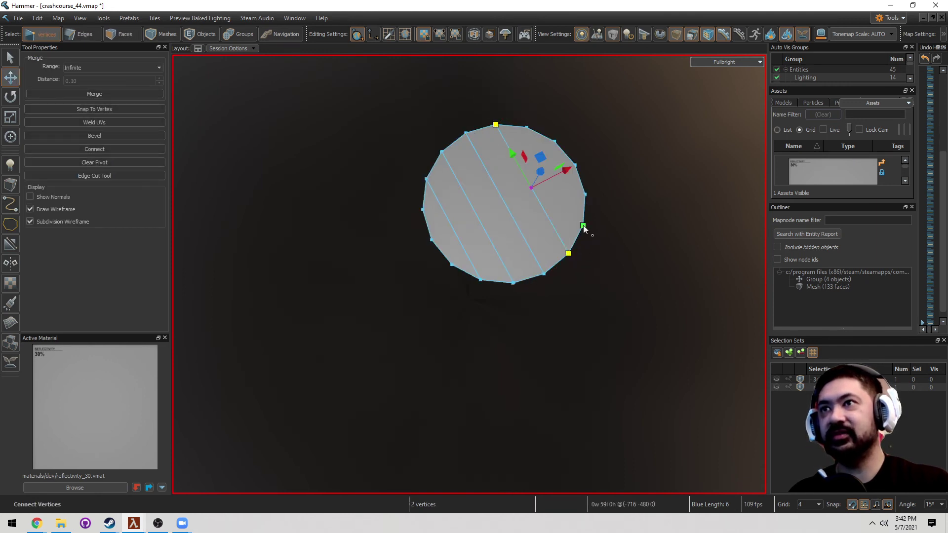
left_click(527, 128, "ctrl")
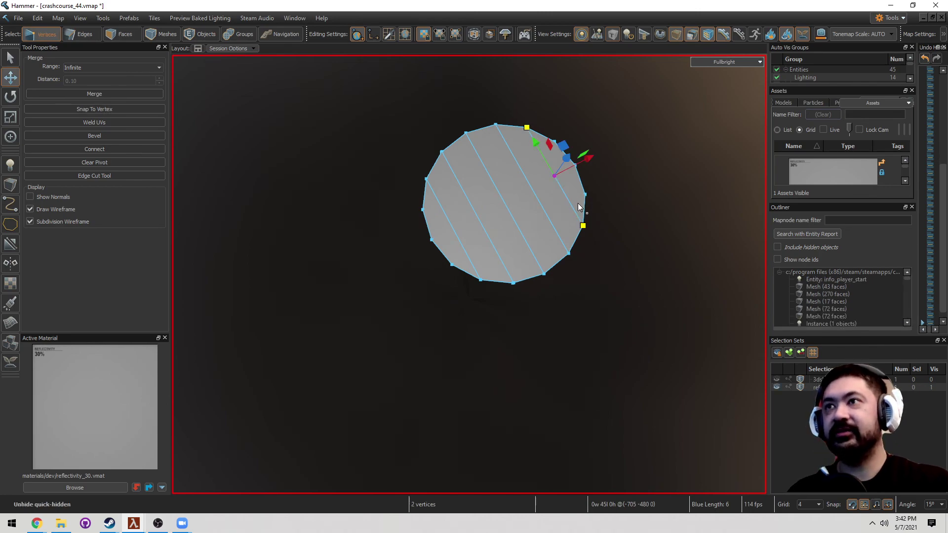
key("v")
Unhide the courtyard and select a strip of the floor disc.
key("i")
key("3")
left_click(567, 177)
Select all the floor faces and apply the rock_blend_mud_alt material.
double_click(455, 236)
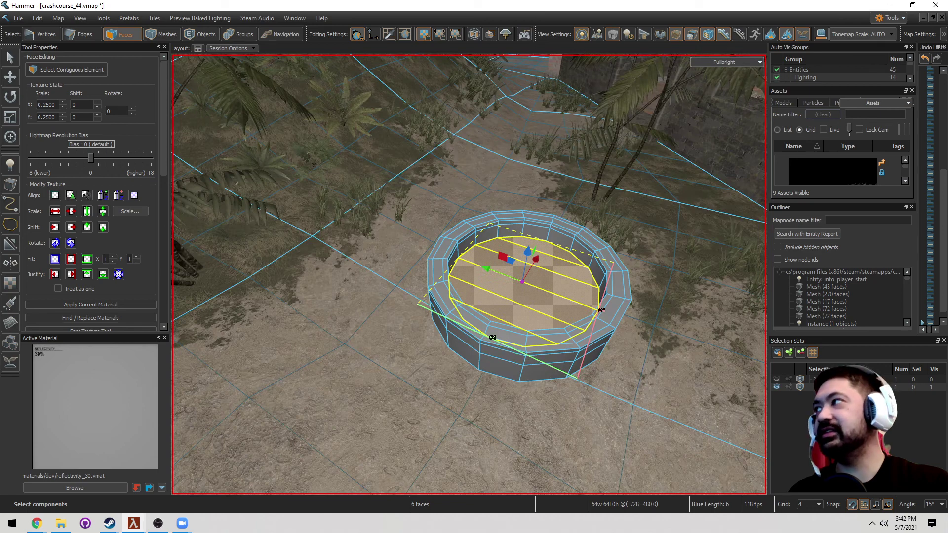
key("ctrl+b")
left_click_drag(357, 94, 362, 93)
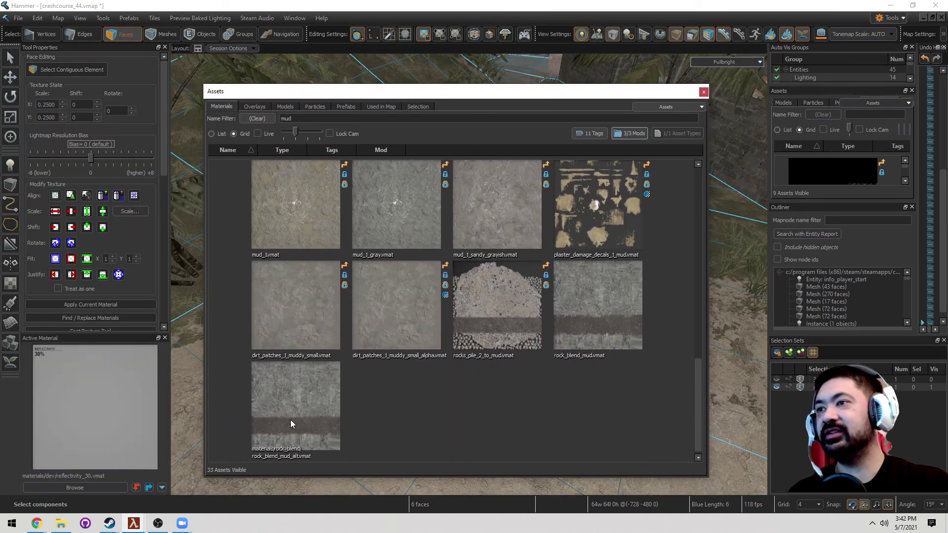
left_click(302, 435)
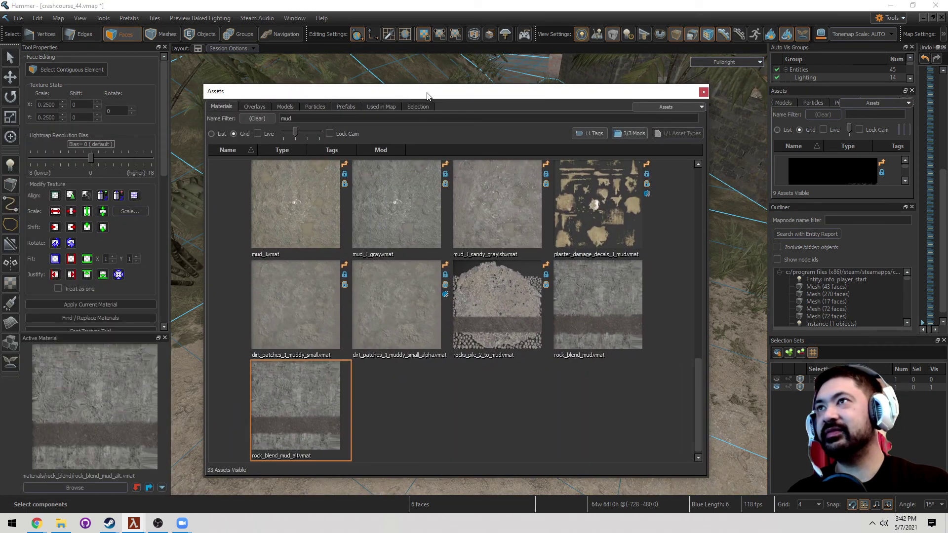
key("ctrl+b")
scroll(494, 233, "up", 3)
key("shift+t")
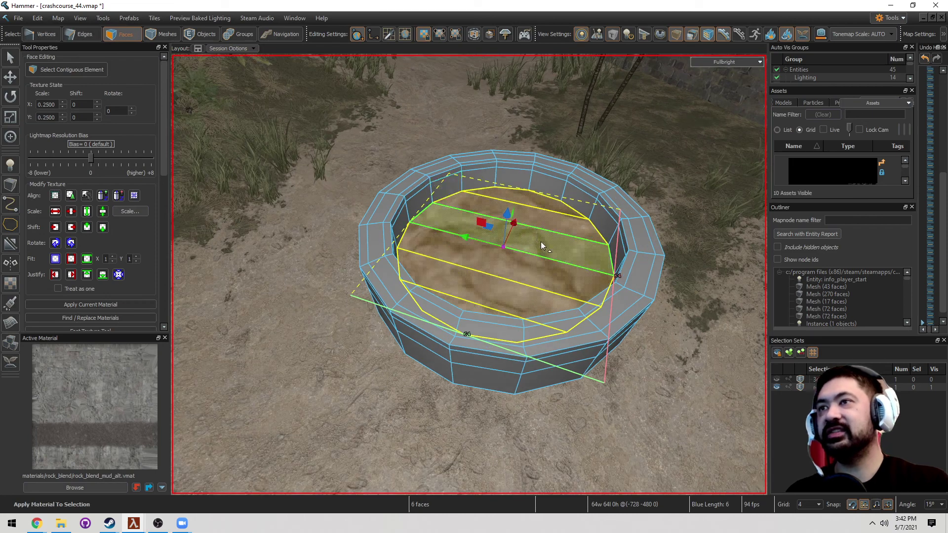
Sample the surrounding ground material and apply mud_1.vmat to the inner floor faces.
key("4")
key("3")
key("q")
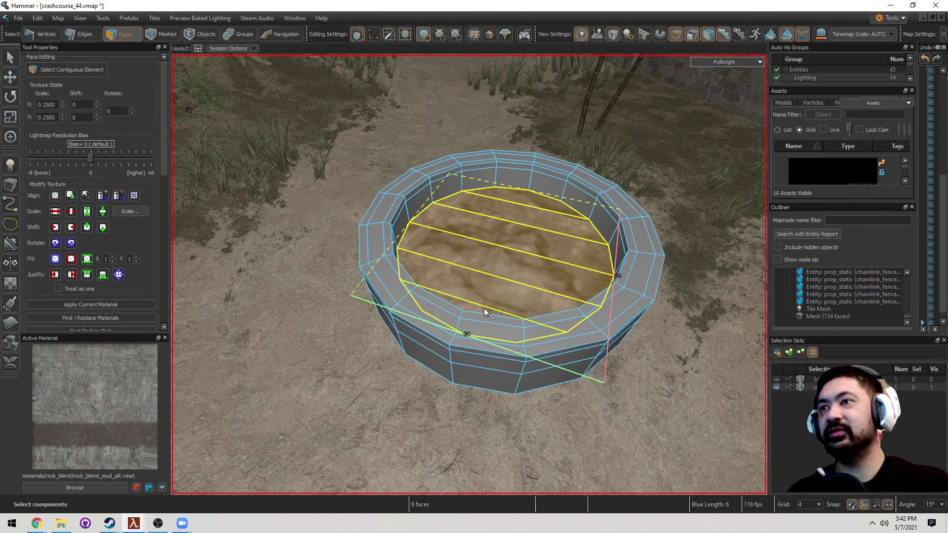
key("w")
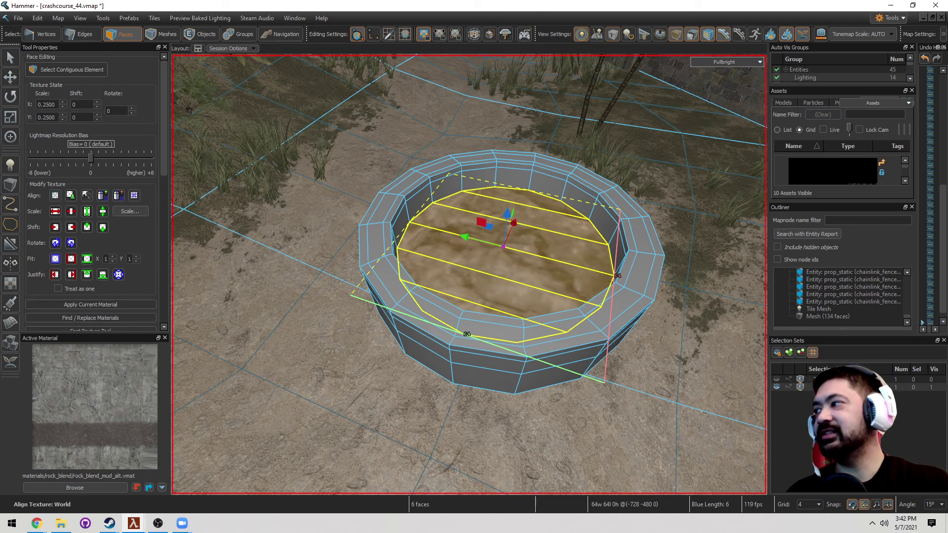
left_click(392, 176)
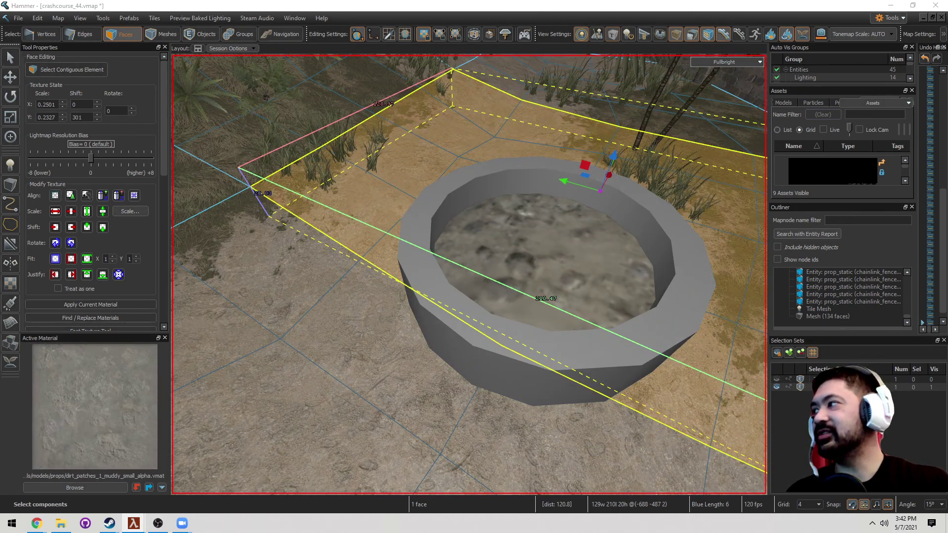
left_click(496, 298)
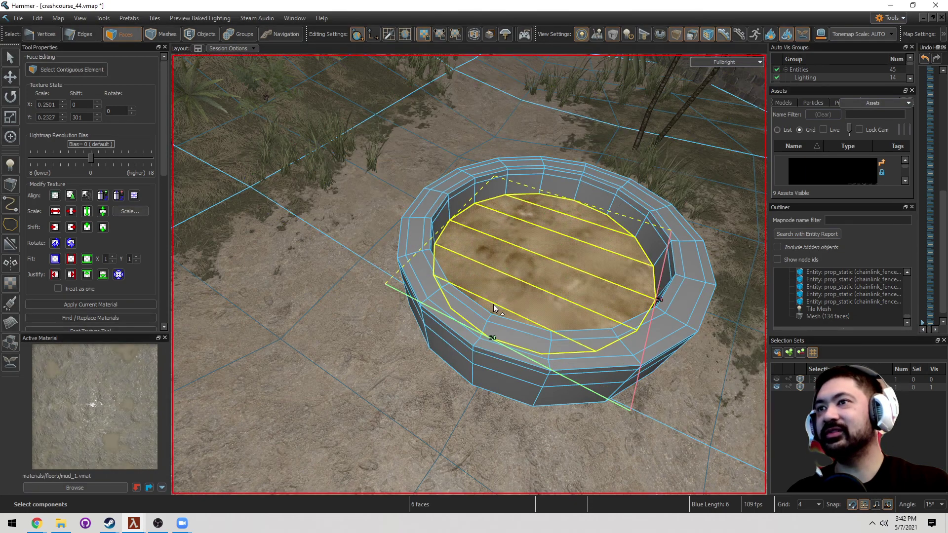
key("5")
scroll(367, 185, "down", 5)
scroll(478, 298, "up", 5)
Select the ring's faces except the floor and apply the c17_brick_hs01a brick material.
key("3")
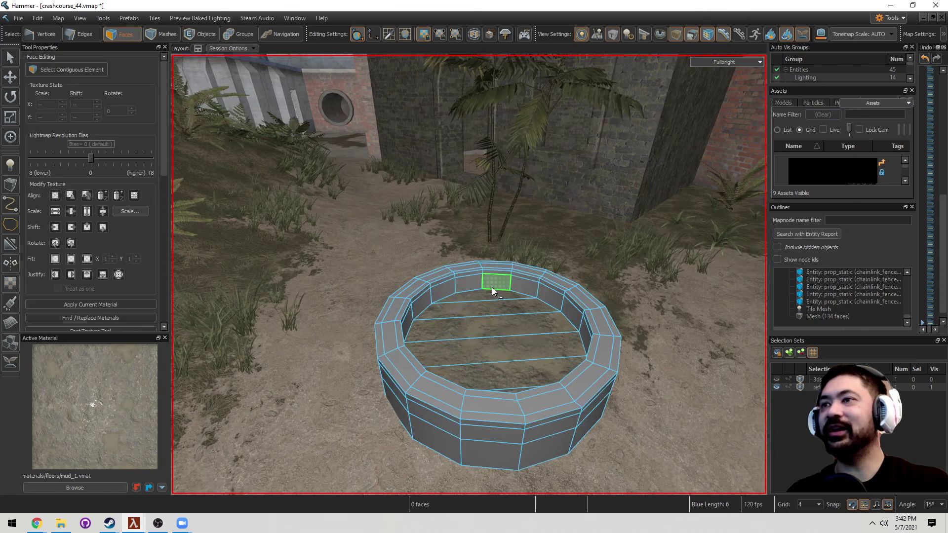
scroll(476, 289, "up", 3)
double_click(516, 288)
left_click(520, 345)
left_click_drag(519, 345, 581, 383, "alt")
key("Delete")
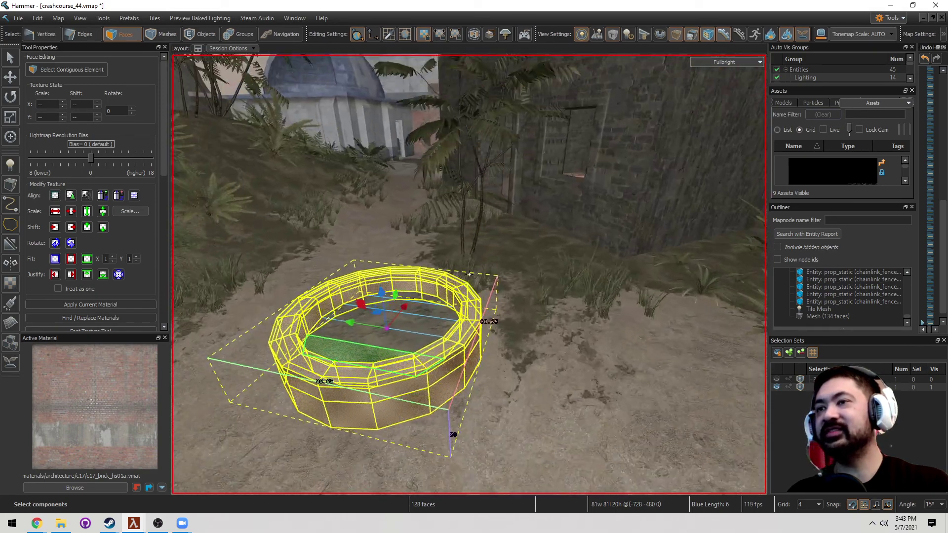
left_click_drag(469, 275, 484, 359, "alt")
Select the rim's outer edge loops and apply Soft Normals to soften their shading.
key("2")
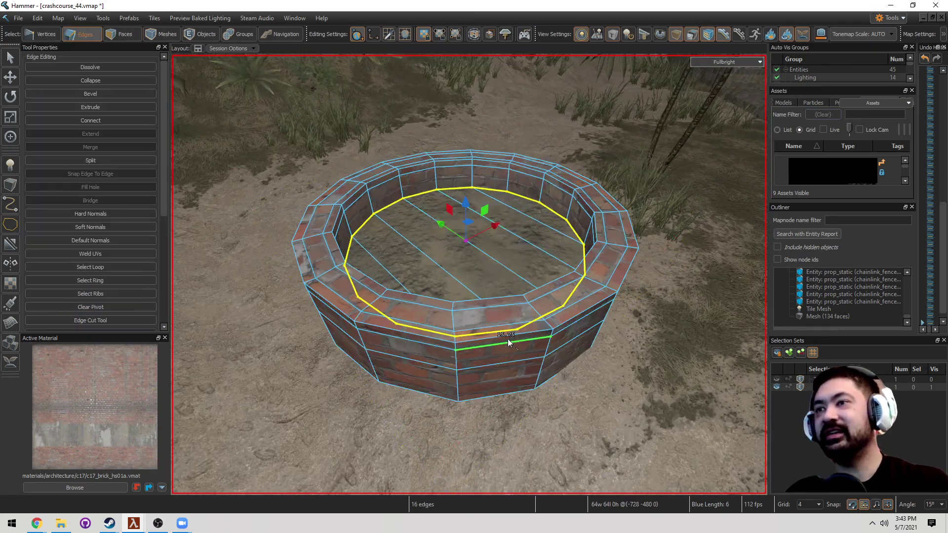
key("3")
left_click_drag(508, 279, 563, 267, "alt")
left_click(568, 264)
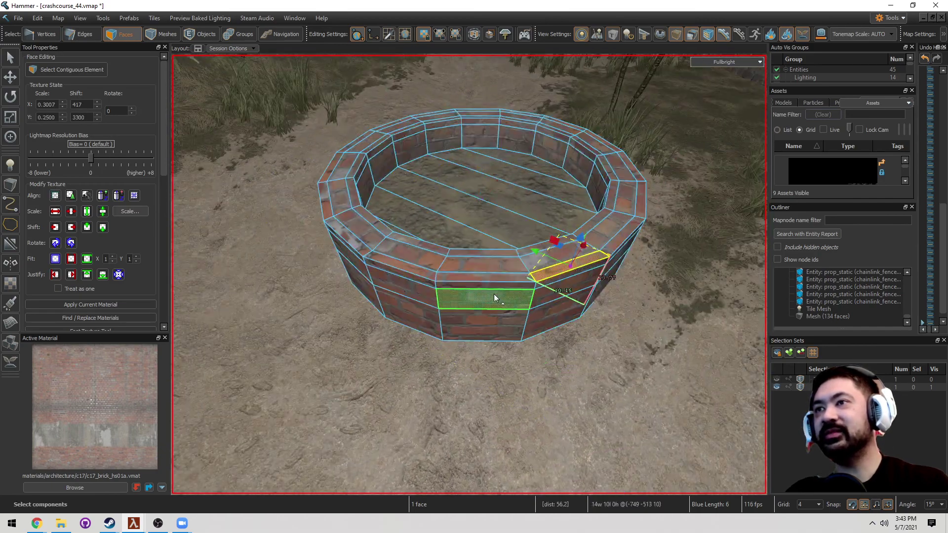
key("2")
left_click(563, 279)
double_click(536, 280)
double_click(509, 282)
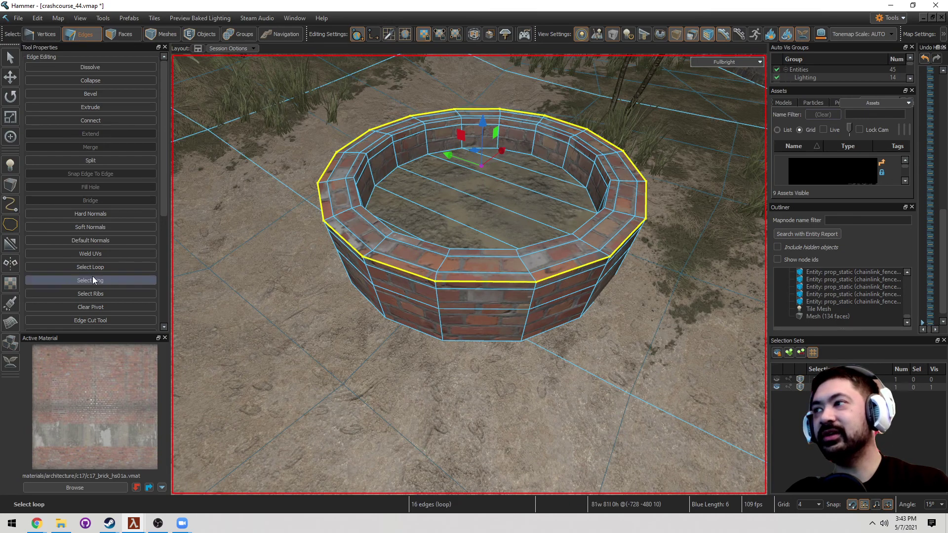
left_click(148, 228)
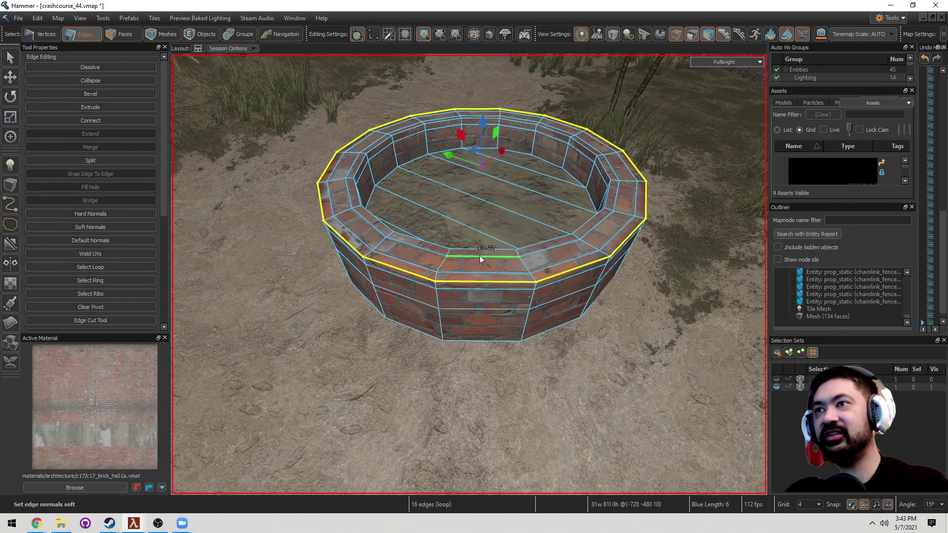
double_click(491, 250)
key("5")
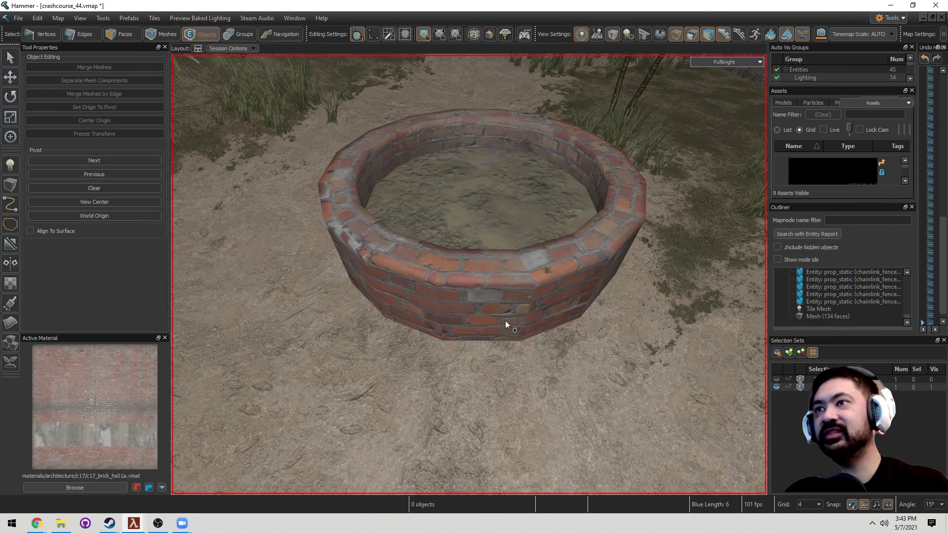
UV Peel the walls along the 16-edge rim loop in World Space with V as primary axis.
key("3")
key("2")
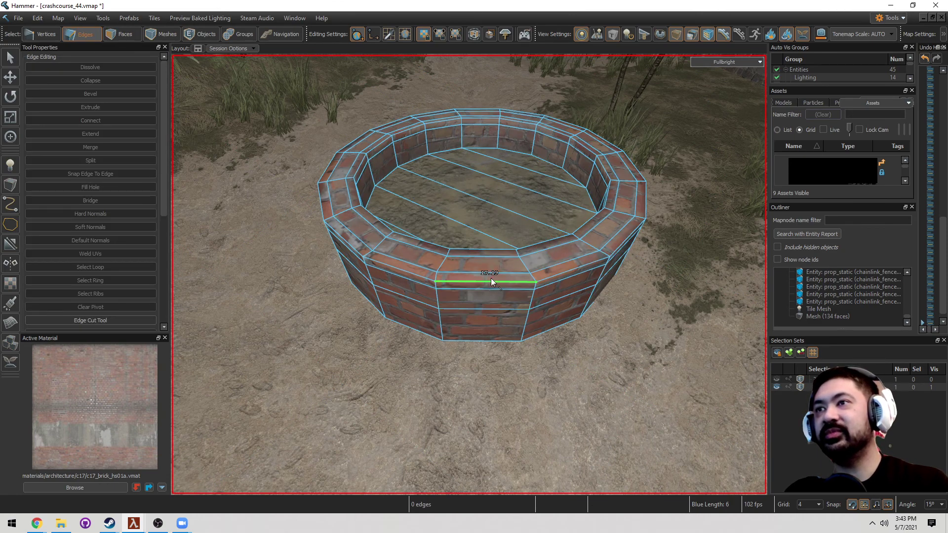
double_click(463, 282)
scroll(167, 280, "down", 5)
left_click(49, 257)
left_click(88, 321)
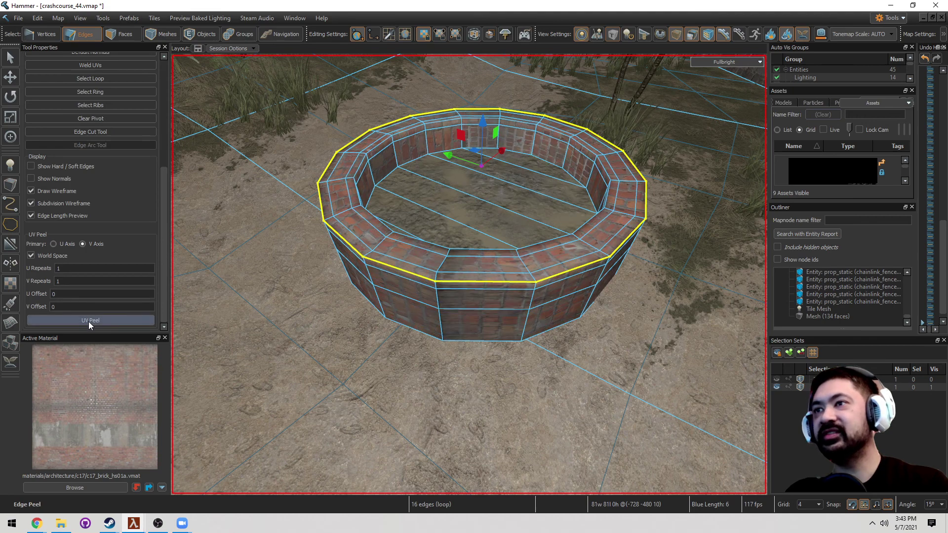
left_click(93, 320)
left_click(83, 244)
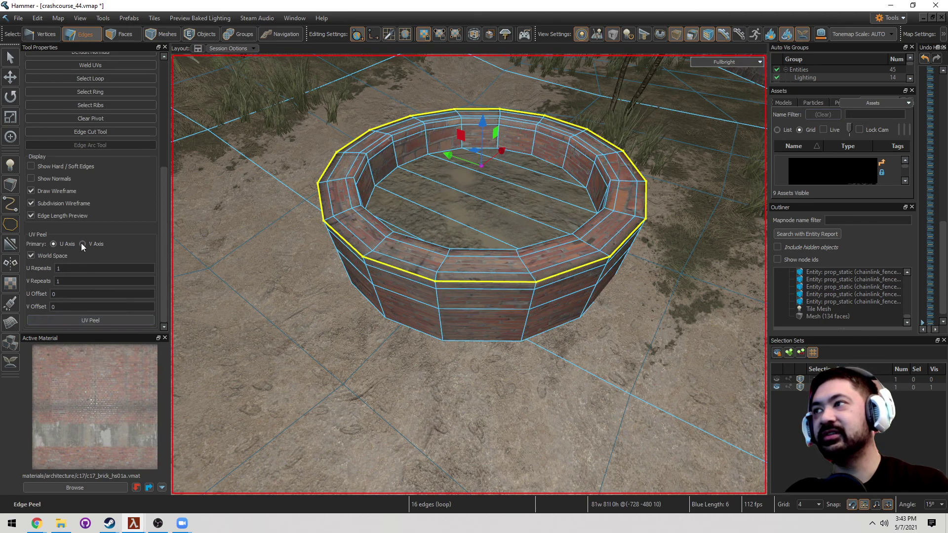
left_click(93, 320)
scroll(470, 275, "down", 5)
scroll(469, 275, "up", 6)
Clear the selection and fly down close to the ring's rim.
key("3")
double_click(499, 330)
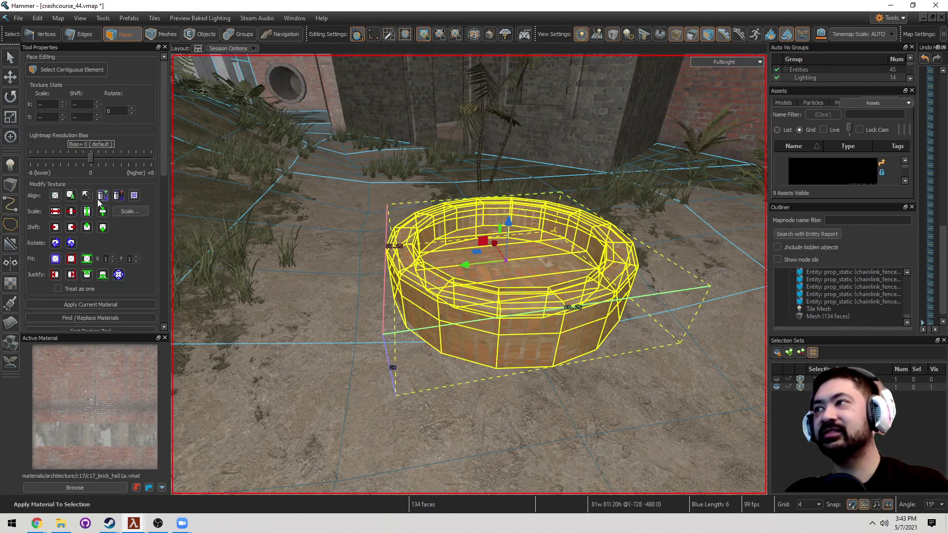
key("4")
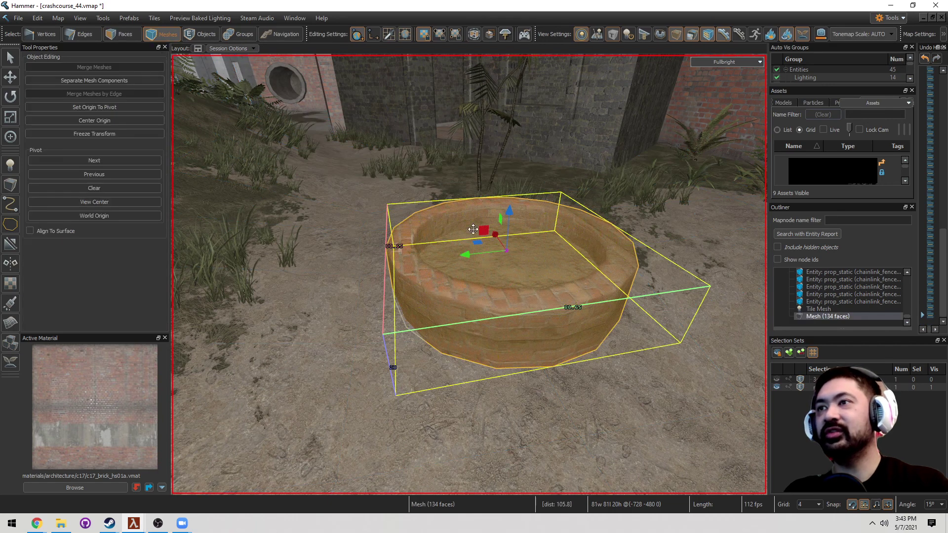
key("Escape")
right_click_drag(469, 275, 469, 275)
right_click_drag(458, 372, 469, 275)
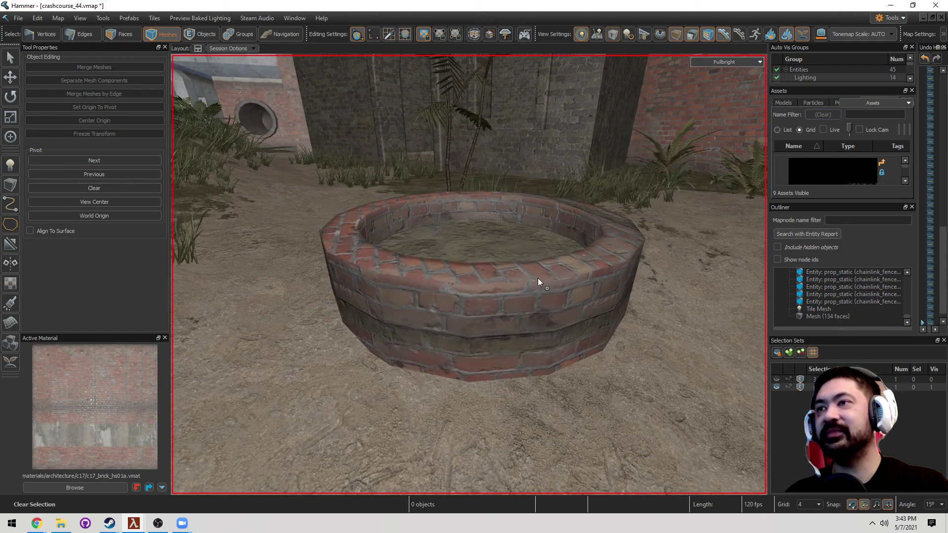
scroll(481, 269, "down", 3)
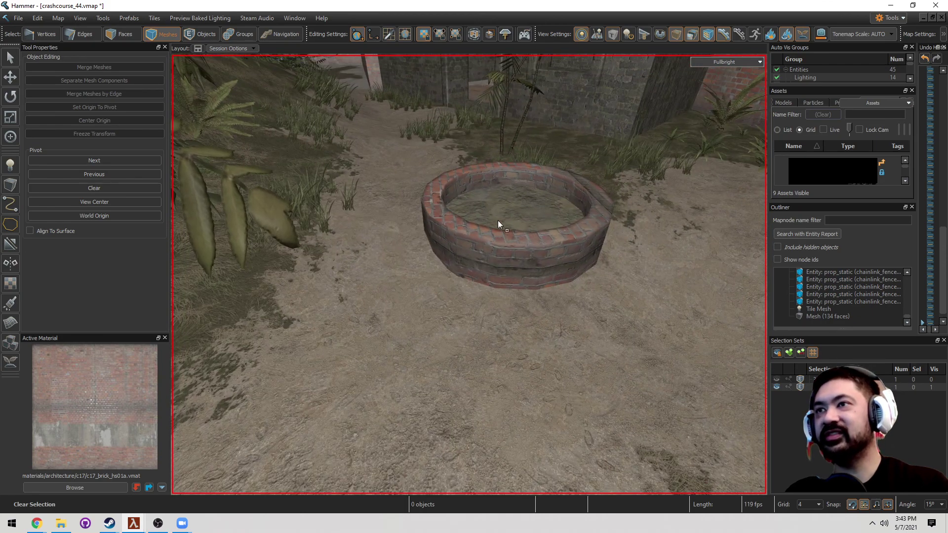
right_click_drag(549, 220, 520, 239)
Select all the rim faces and extract them into a separate mesh.
left_click(529, 306)
double_click(524, 284)
right_click_drag(521, 285, 514, 288)
double_click(516, 292)
key("alt+n")
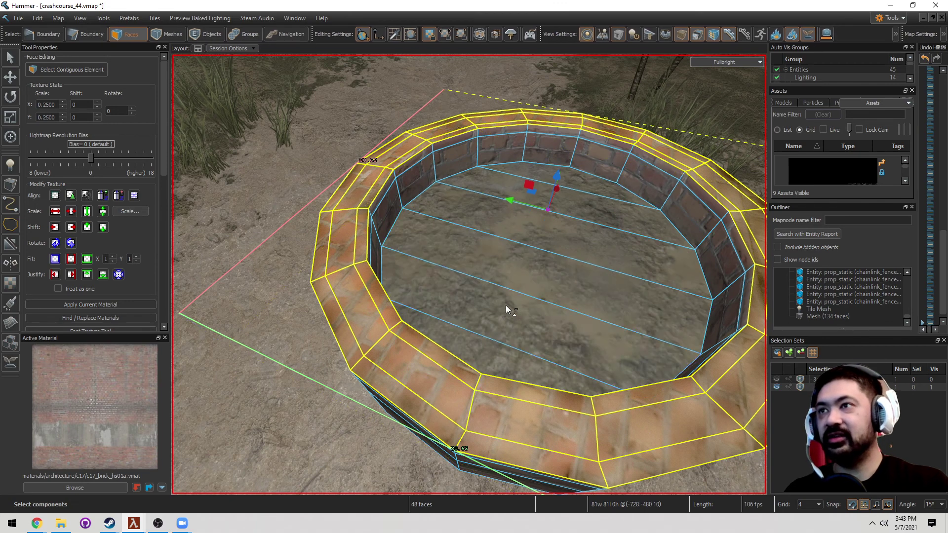
UV Peel the brick texture around the rim along a 16-edge loop.
key("2")
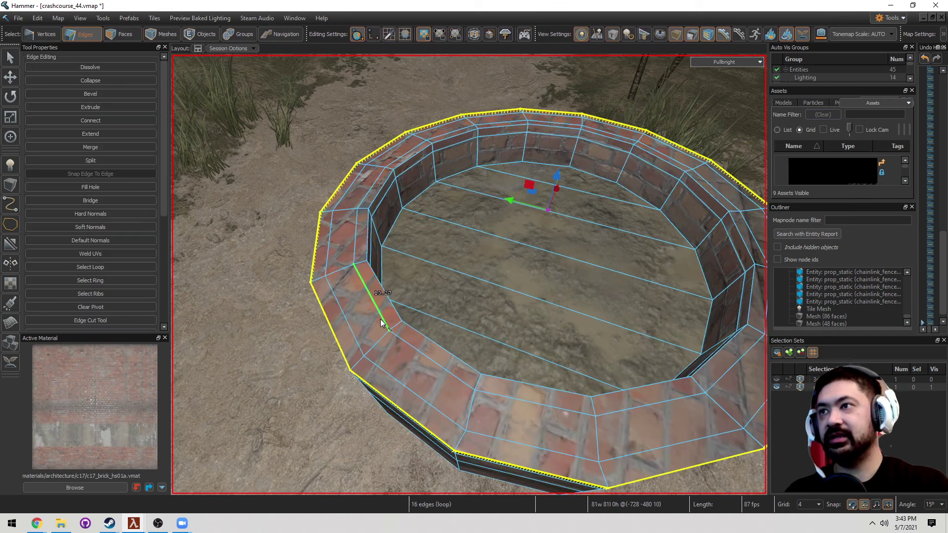
double_click(380, 319)
scroll(162, 295, "down", 3)
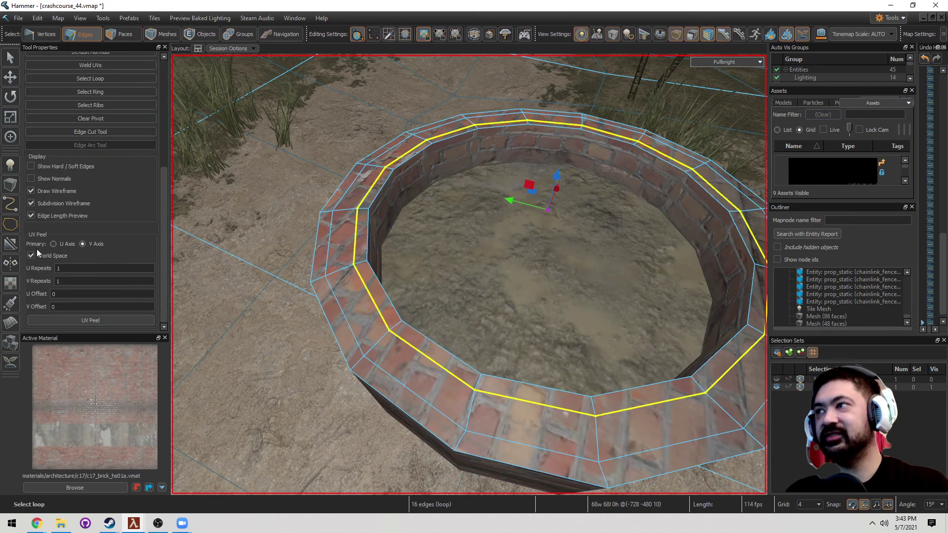
left_click(92, 320)
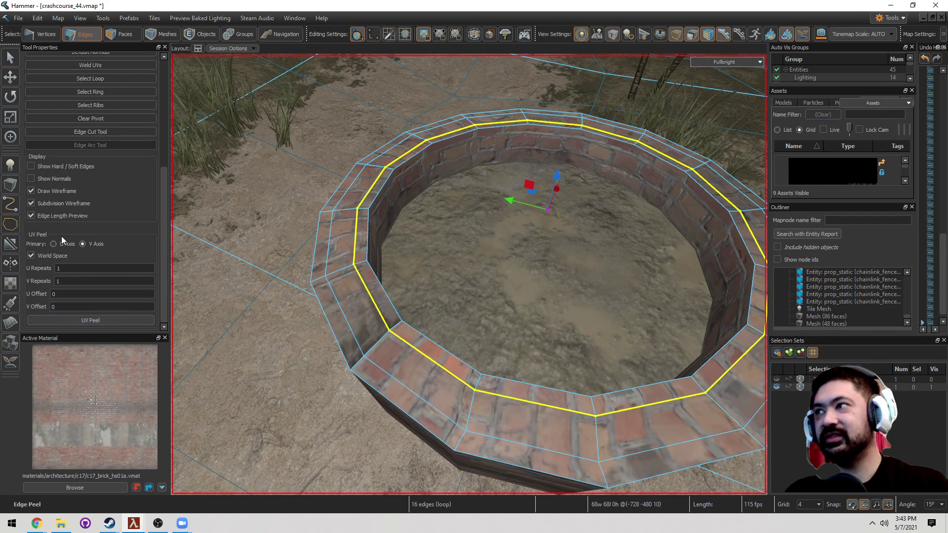
Fly around and in close to inspect the brick planter in the courtyard.
right_click_drag(257, 296, 346, 277)
key("5")
key("Escape")
right_click_drag(439, 272, 469, 275)
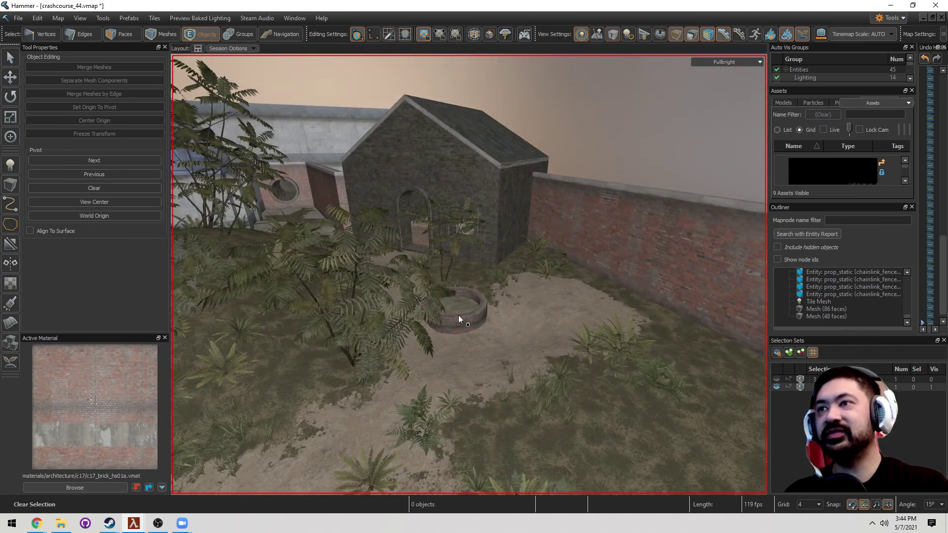
right_click_drag(464, 312, 469, 260)
Bevel the front rim edges of the brick well.
key("2")
double_click(440, 348)
key("5")
key("Escape")
key("2")
left_click(443, 325)
left_click(511, 322)
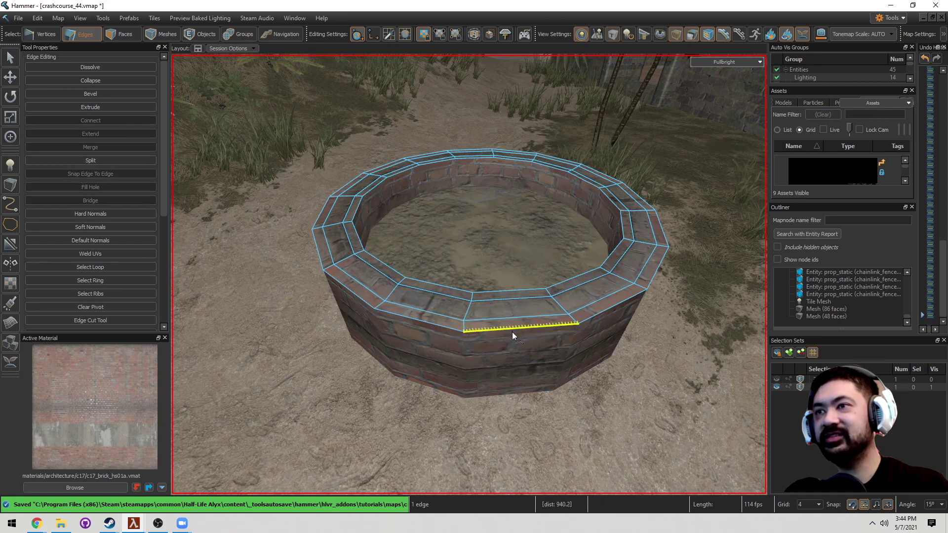
key("b")
left_click(471, 324)
Select the left-front, front-right, back inner and lower-left rim edges of the well.
left_click(447, 328)
left_click(515, 329)
left_click(597, 316)
left_click(596, 206)
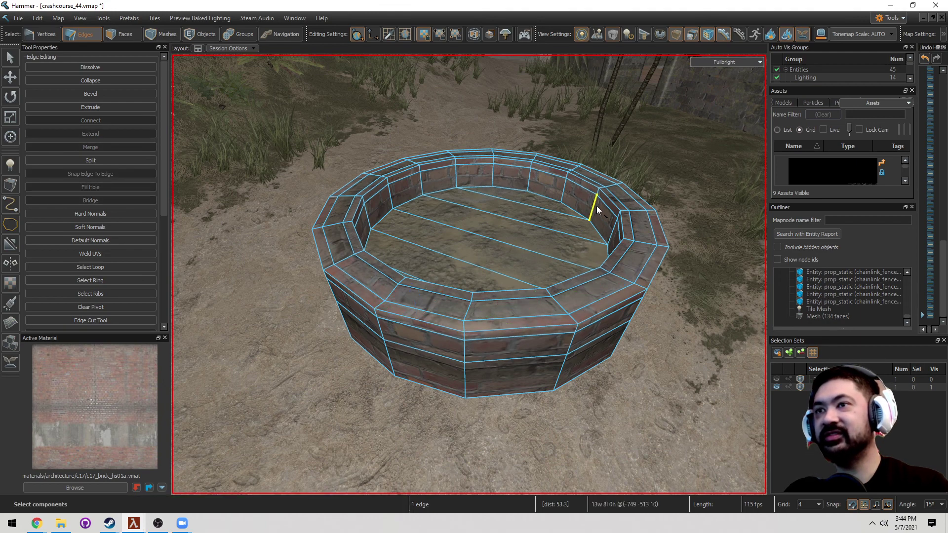
left_click(348, 188)
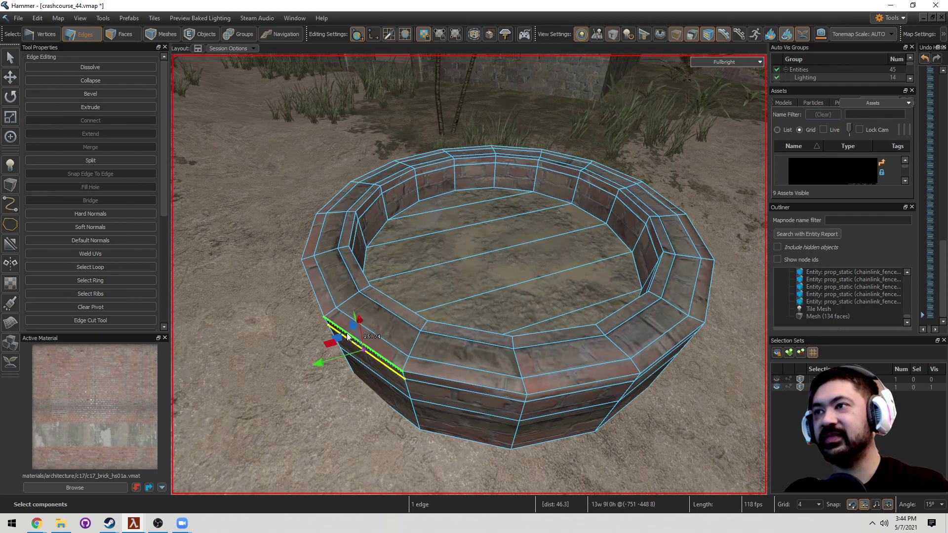
left_click(348, 336)
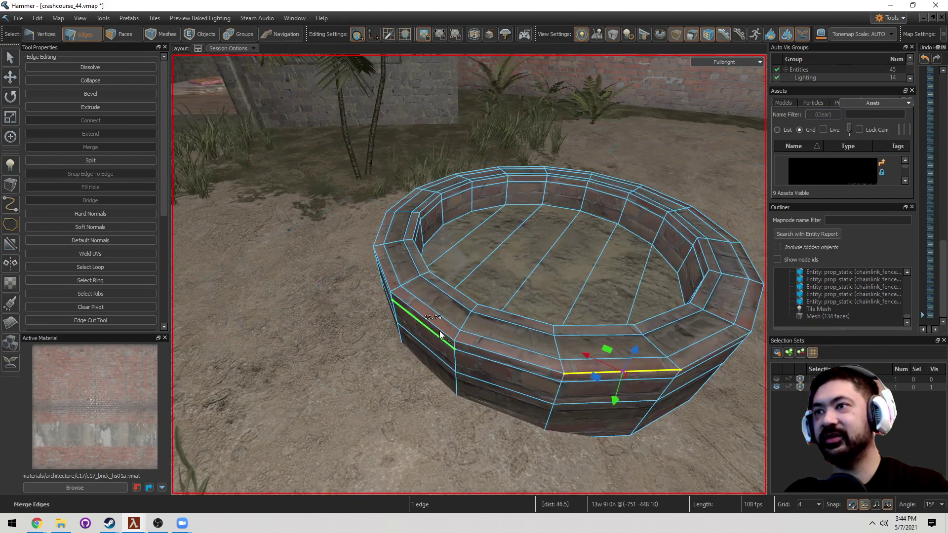
Orbit closer around the well and pick individual front and left rim edges.
right_click_drag(481, 322, 481, 322)
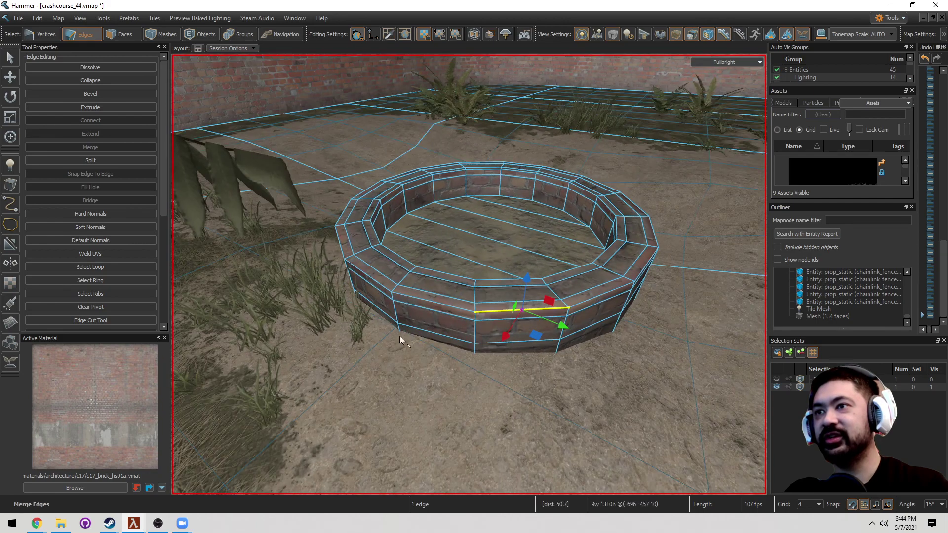
mouse_move(381, 336)
right_mouse_down()
mouse_move(388, 297)
mouse_move(391, 345)
right_mouse_up()
left_click(387, 291)
left_click(391, 344)
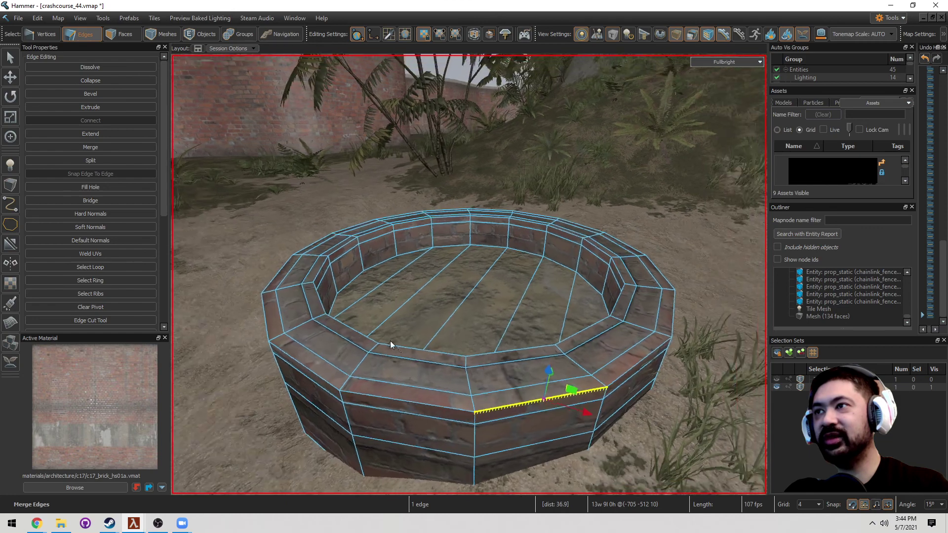
left_click(334, 390)
right_click_drag(334, 390, 341, 388)
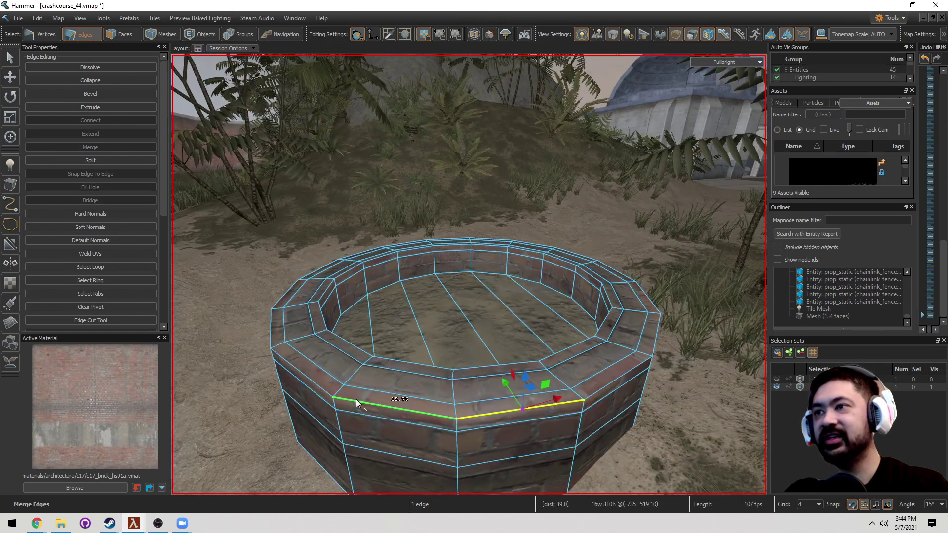
left_click(341, 380)
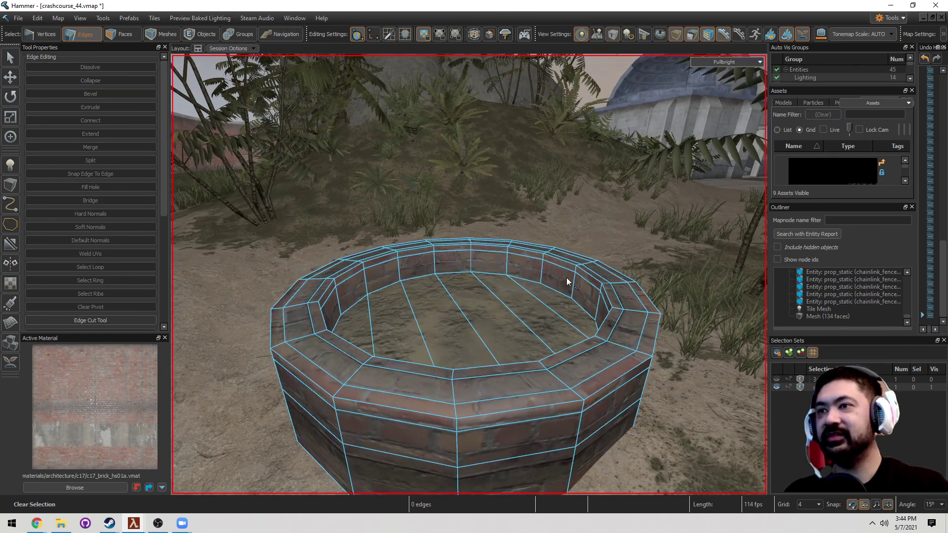
Box-select the planter mesh in the top view and drag it to a new courtyard spot.
key("5")
scroll(470, 275, "down", 5)
right_click_drag(469, 275, 470, 275)
left_click_drag(565, 310, 565, 310)
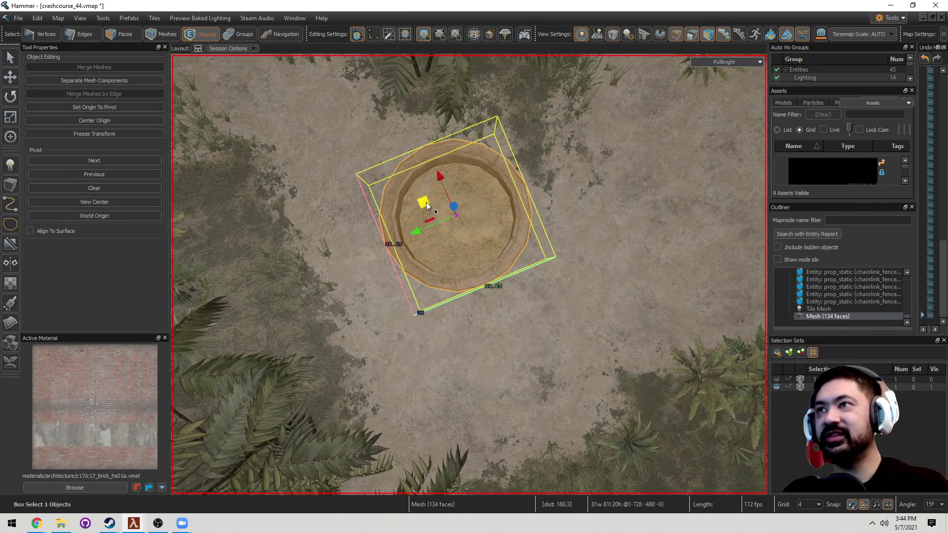
left_click_drag(426, 202, 579, 256)
key("Escape")
Fly the camera down to eye level and circle the moved brick planter.
right_click_drag(469, 275, 469, 275)
key("3")
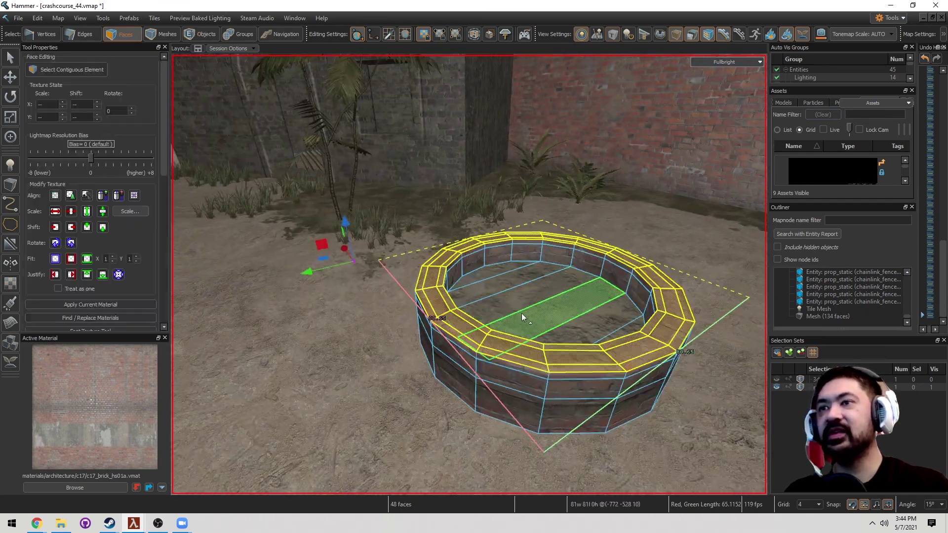
left_click(618, 199)
key("5")
key("Escape")
right_click_drag(576, 230, 469, 275)
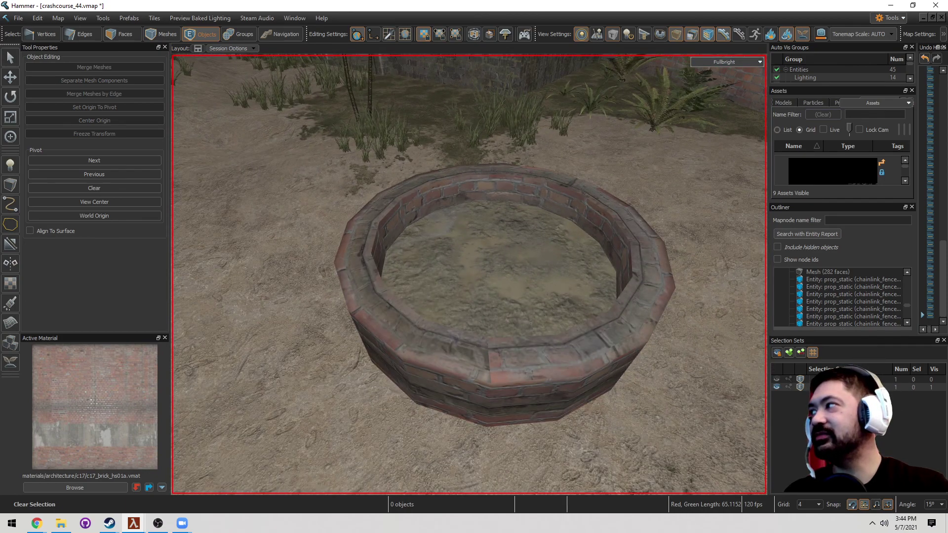
right_click_drag(469, 275, 469, 275)
Filter the asset browser by 'tree' and place street_tree_1 inside the planter.
key("ctrl+b")
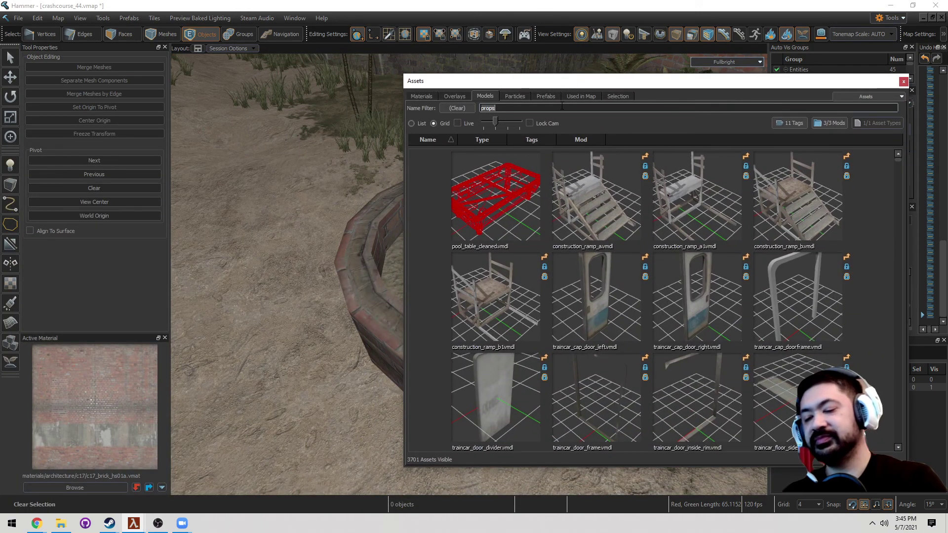
type("tree")
scroll(617, 223, "down", 15)
scroll(618, 239, "down", 15)
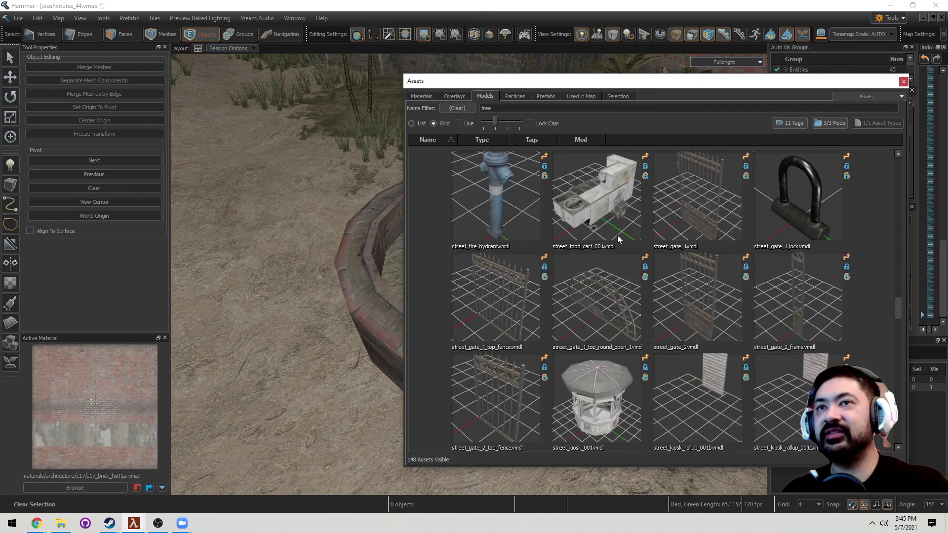
scroll(617, 235, "down", 6)
scroll(703, 227, "up", 6)
scroll(696, 277, "down", 3)
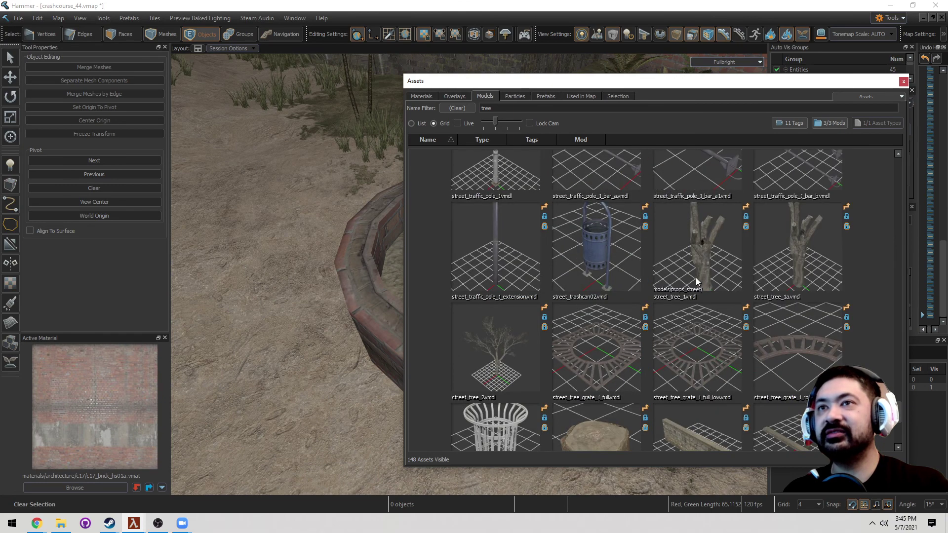
double_click(623, 82)
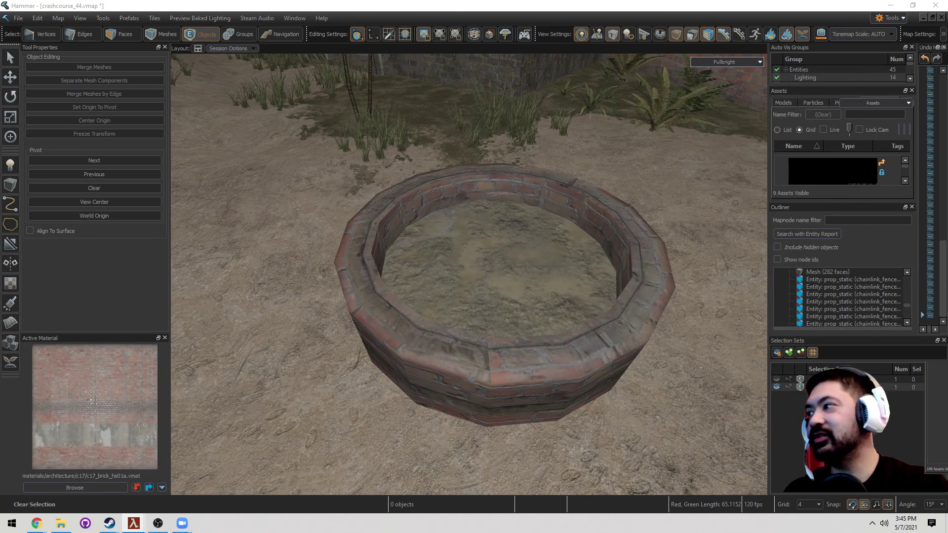
left_click_drag(833, 171, 498, 263)
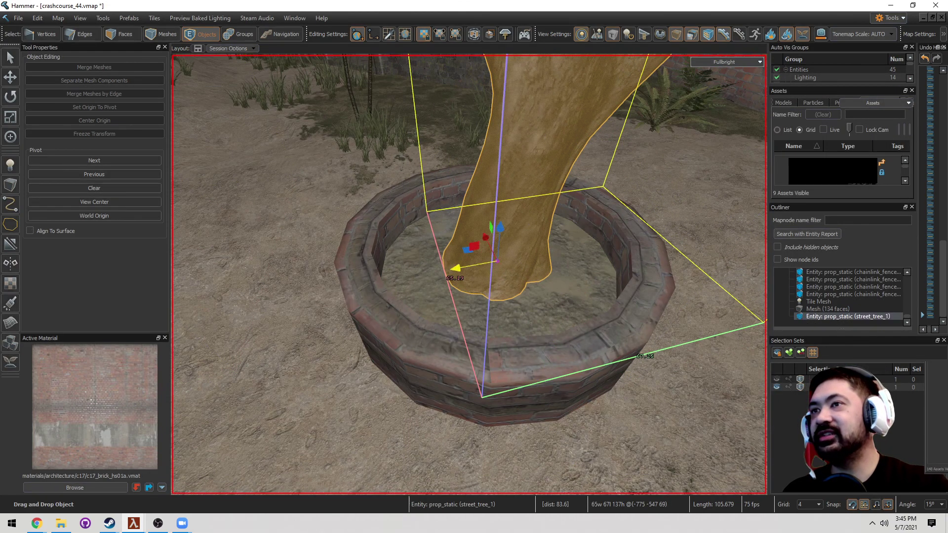
Scale the tree up to about 3.3 times its size and view the whole tree.
right_click_drag(498, 263, 520, 319)
left_click_drag(520, 319, 543, 329)
key("w")
right_click_drag(522, 333, 524, 346)
key("w")
right_click_drag(469, 274, 469, 274)
key("Escape")
Filter materials by 'xen' and make mud_1_to_mud_1_dead_xen the active material.
key("shift+b")
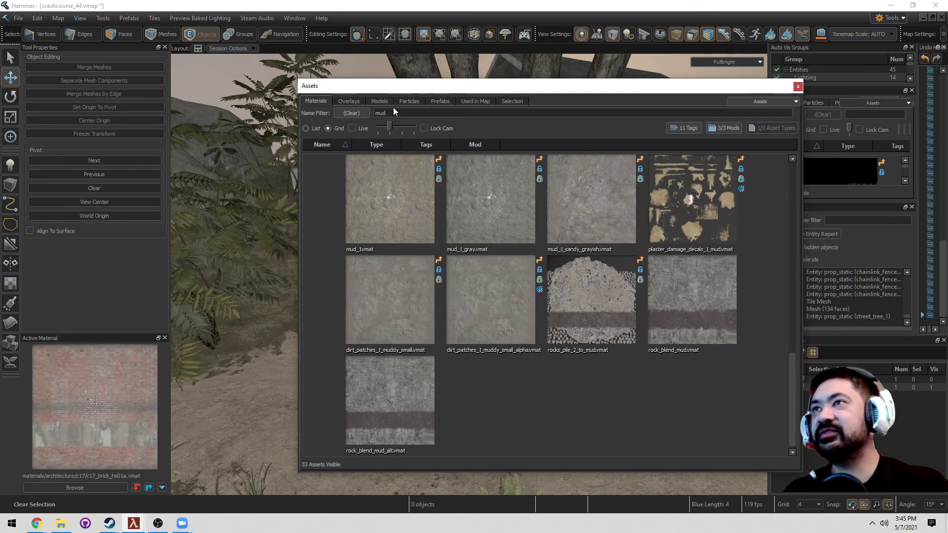
type("xen")
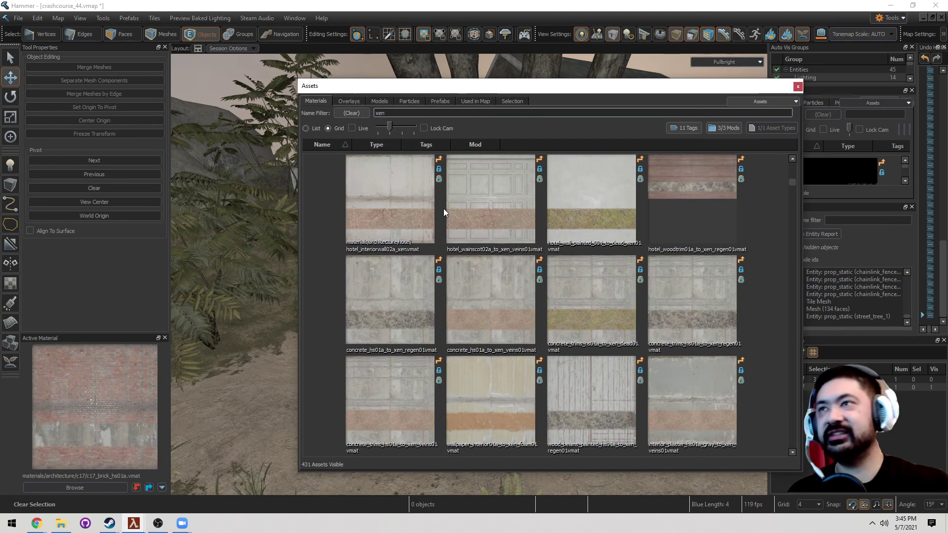
scroll(595, 268, "down", 5)
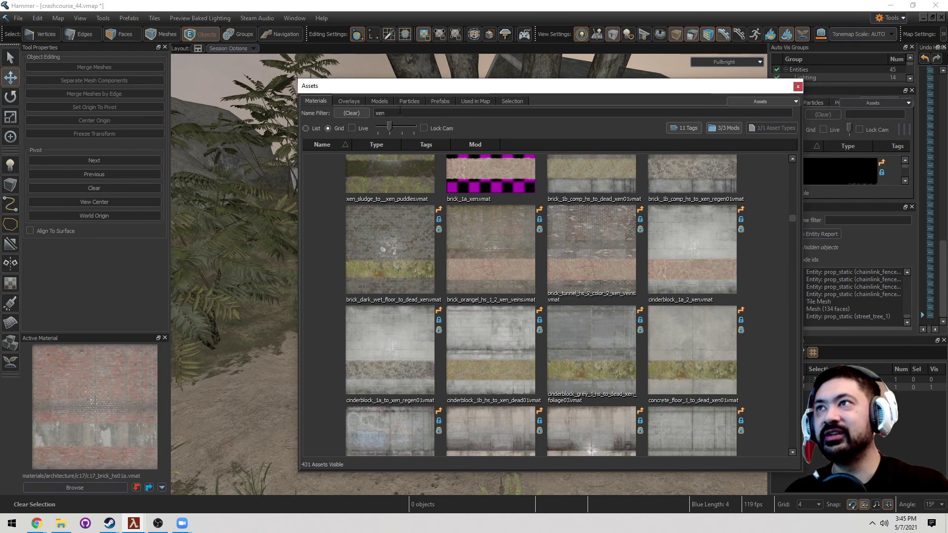
scroll(410, 207, "up", 3)
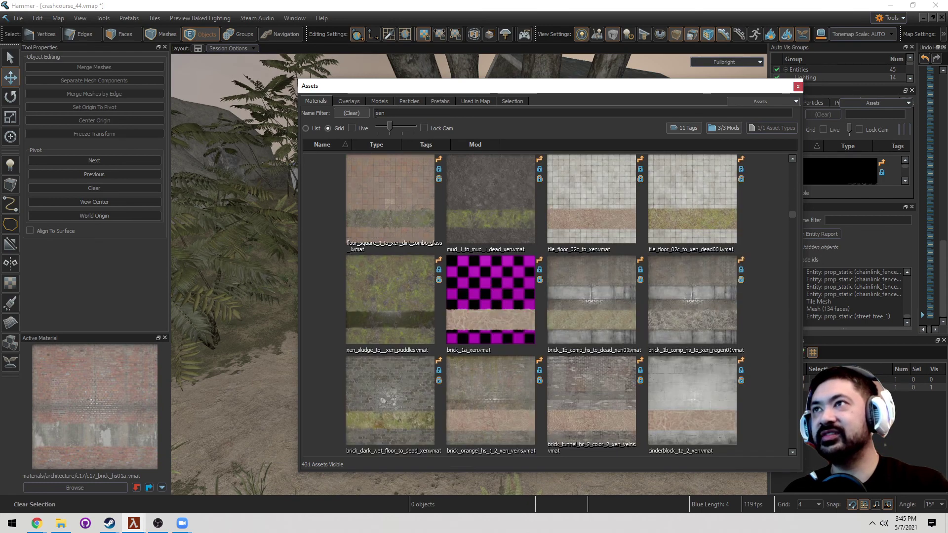
left_click(508, 186)
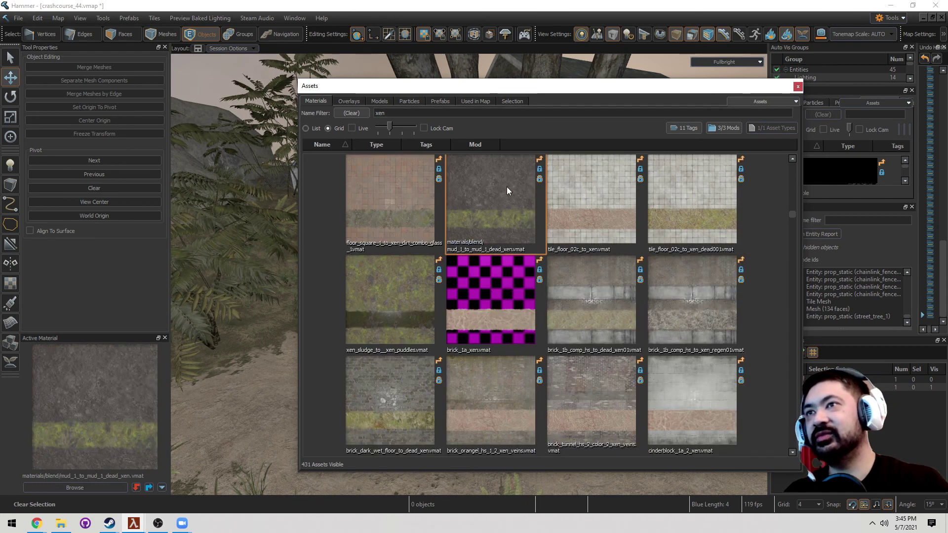
key("Escape")
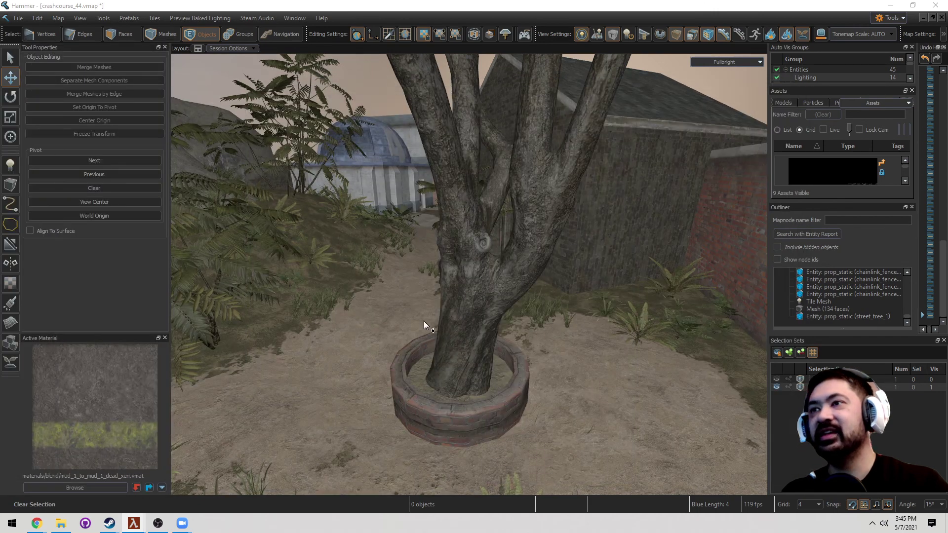
Set mud_1_to_mud_1_dead_xen as the street_tree_1 prop's Override Material.
double_click(434, 322)
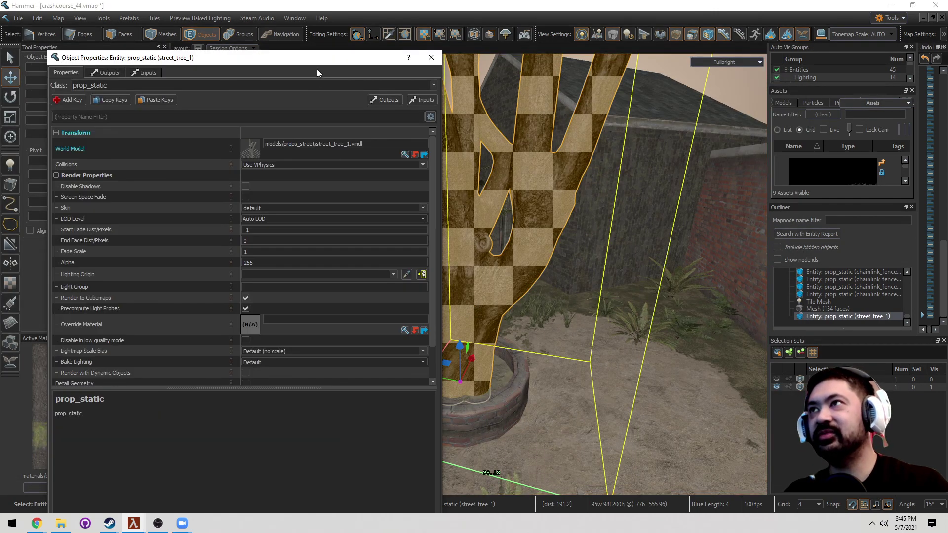
left_click_drag(318, 59, 457, 33)
scroll(450, 247, "down", 3)
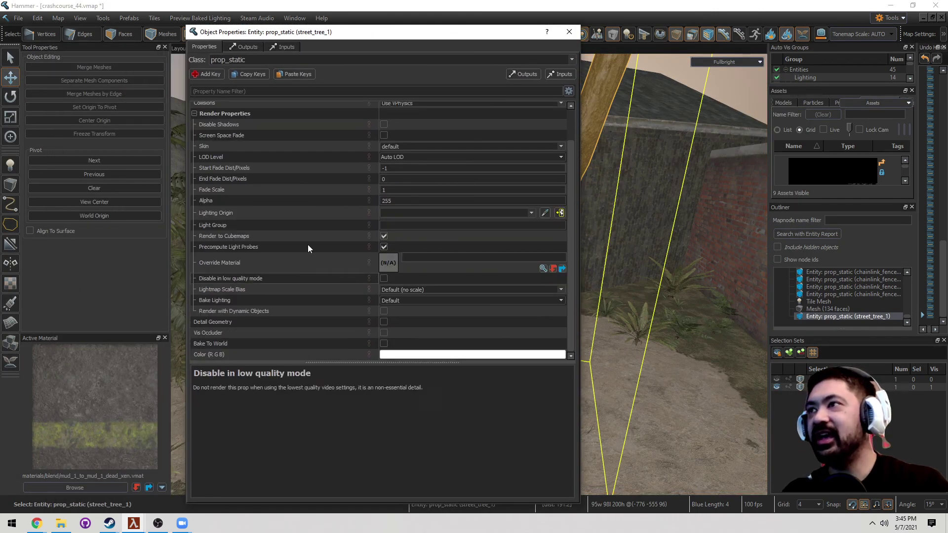
scroll(452, 228, "up", 2)
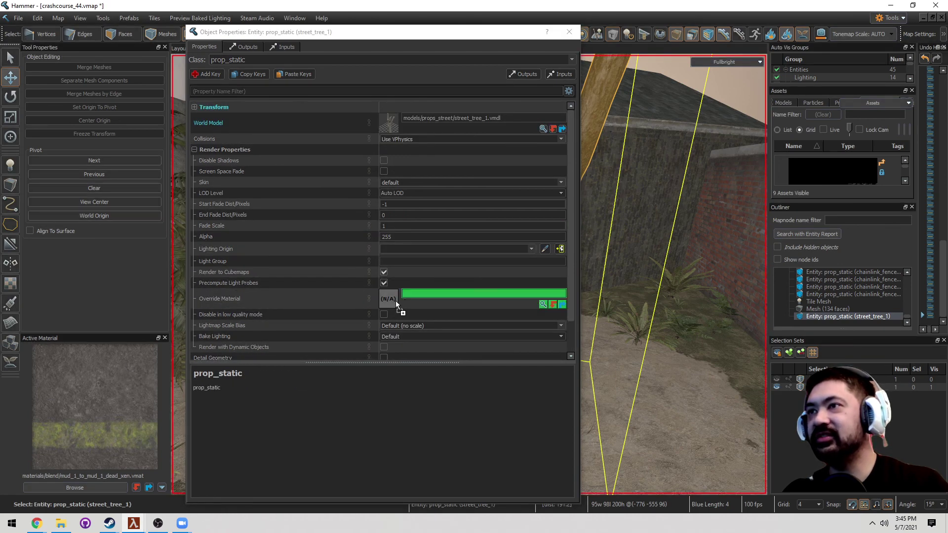
left_click_drag(397, 299, 397, 300)
left_click(570, 31)
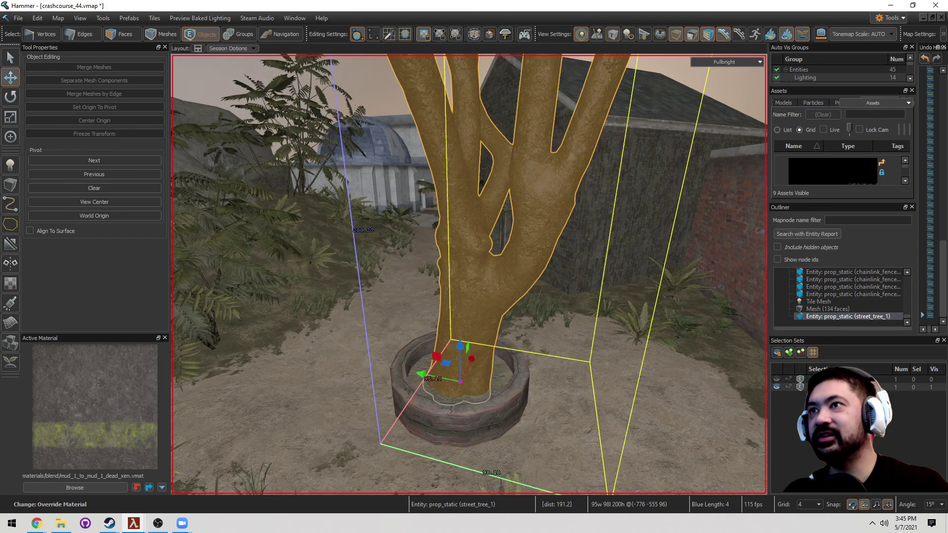
key("Escape")
Select street_tree_1 as a whole object and activate Blend painting on it alone.
key("w")
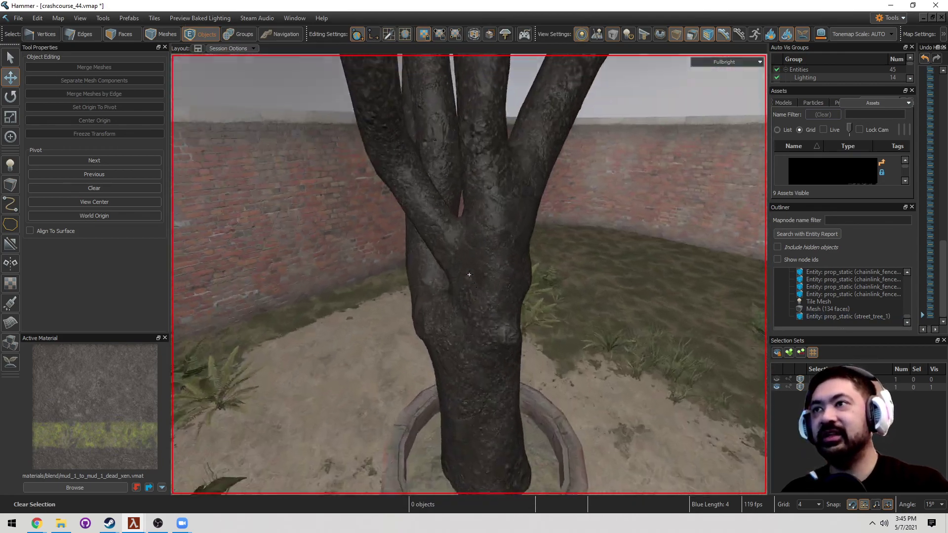
right_click_drag(469, 274, 447, 308)
left_click(488, 248)
key("Escape")
left_click(447, 308)
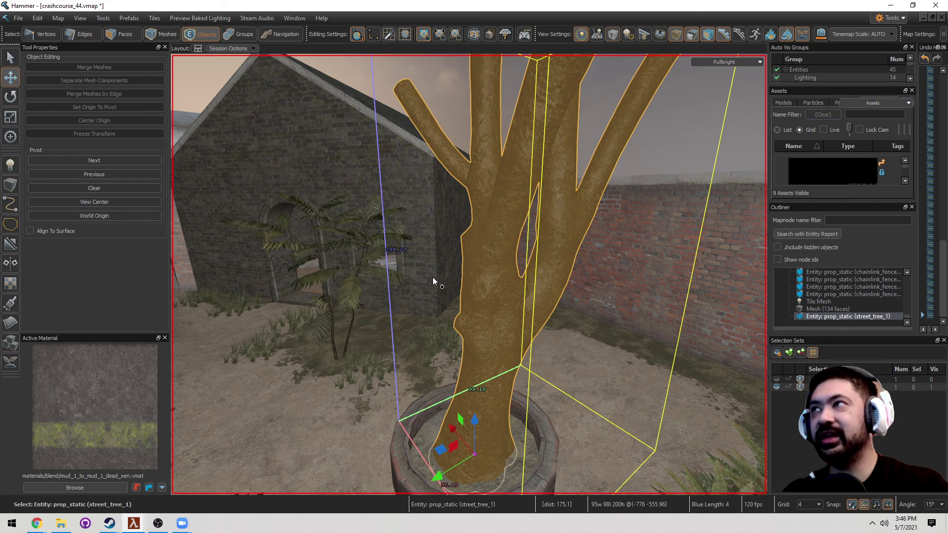
key("3")
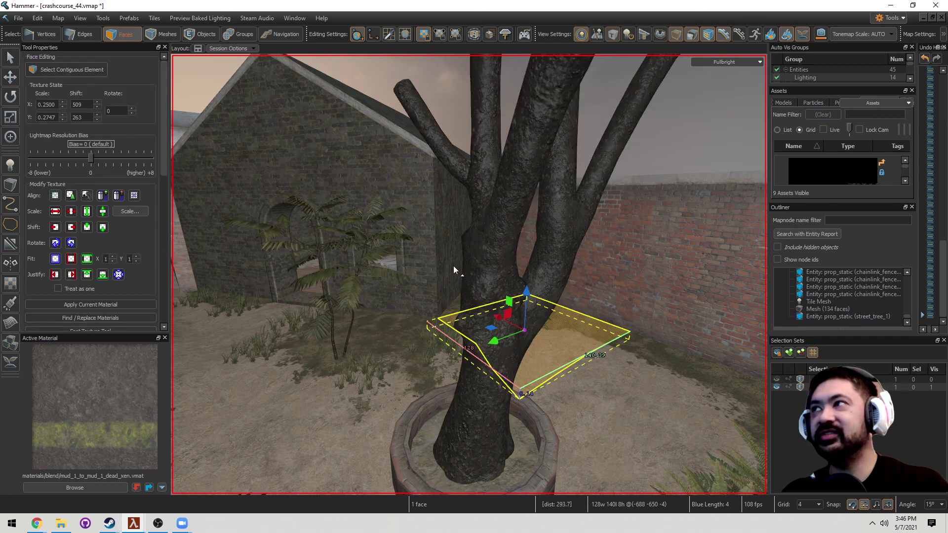
scroll(453, 266, "up", 3)
key("5")
left_click(459, 206)
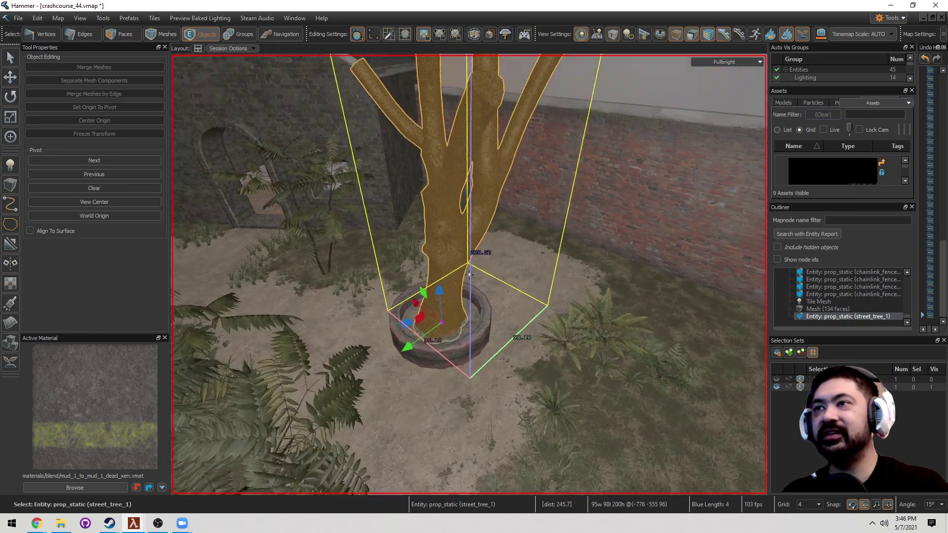
key("shift+v")
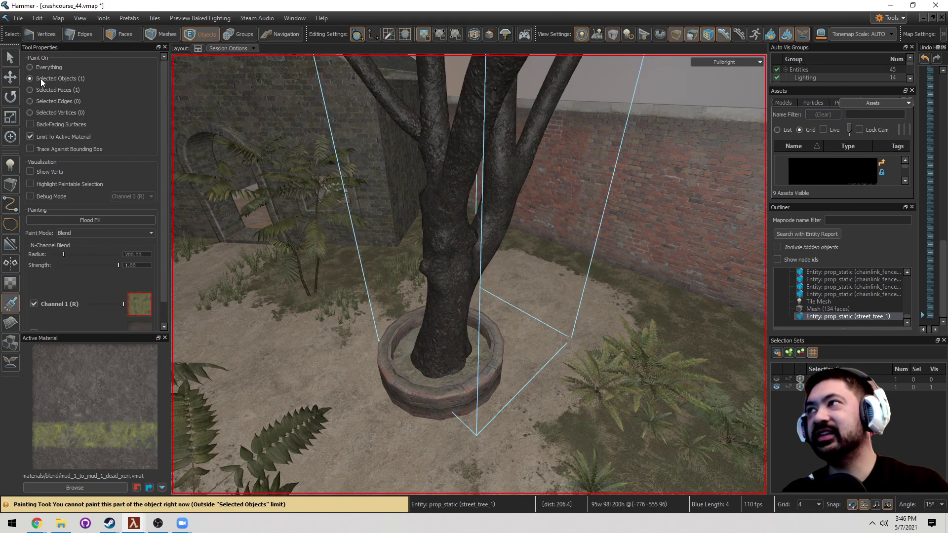
Shrink the paint radius and brush moss over the trunk and branches.
scroll(441, 186, "down", 5)
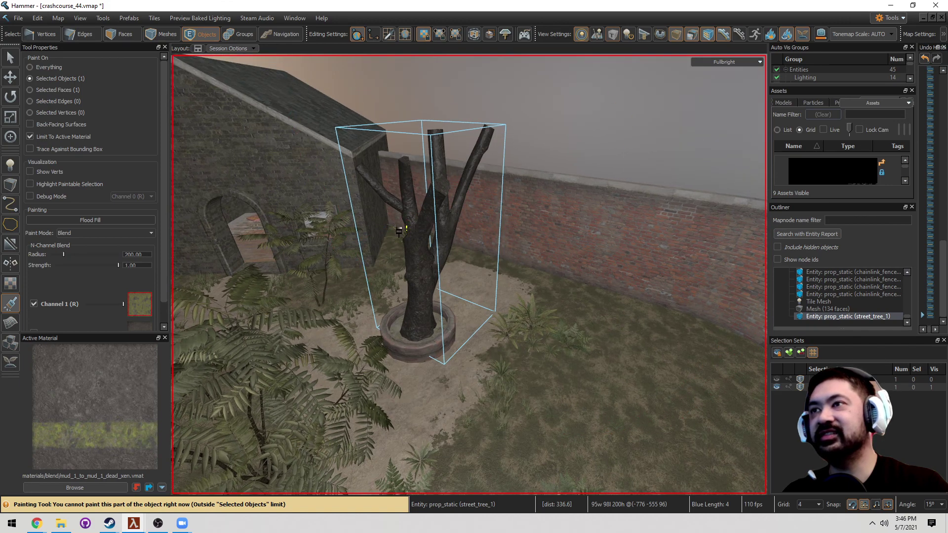
left_click_drag(399, 231, 374, 287, "ctrl")
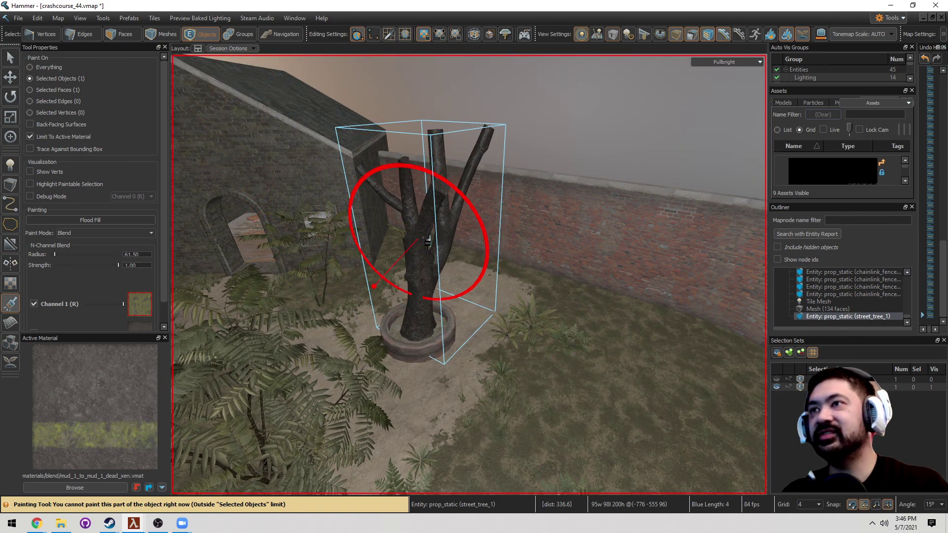
left_click_drag(437, 242, 441, 245)
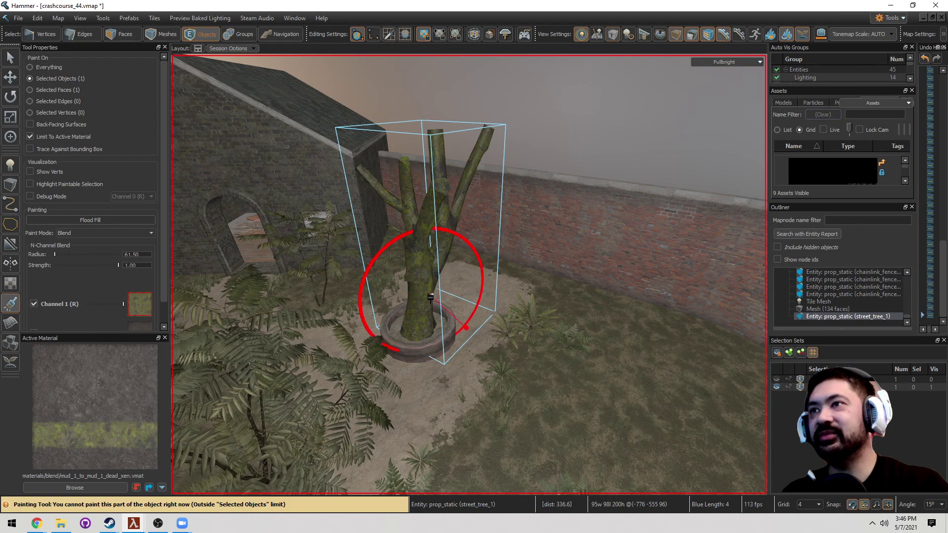
mouse_move(426, 295)
right_mouse_down()
mouse_move(422, 270)
mouse_move(431, 352)
right_mouse_up()
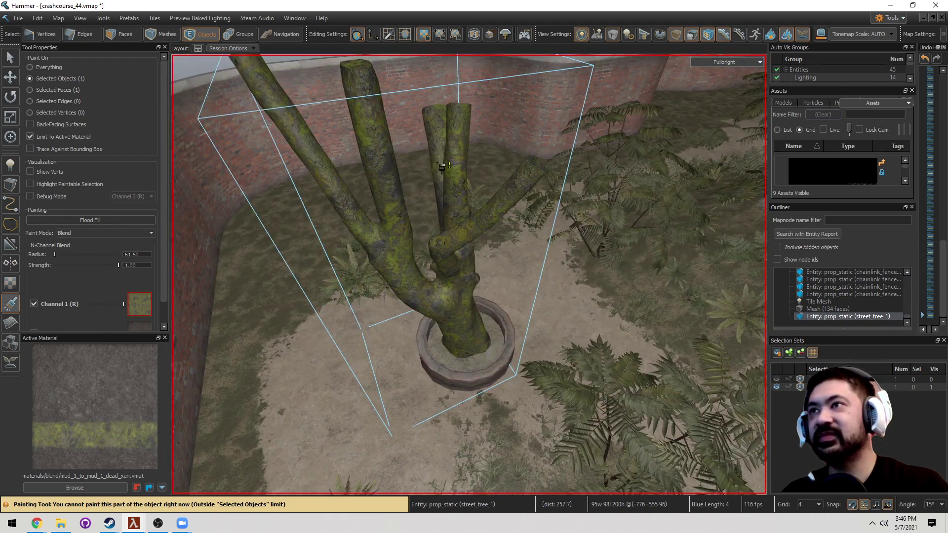
mouse_move(471, 204)
right_mouse_down()
mouse_move(409, 117)
mouse_move(434, 170)
right_mouse_up()
Stop painting, deselect the tree and fly around to view the mossy trunk.
key("q")
left_click(484, 212)
scroll(484, 212, "up", 3)
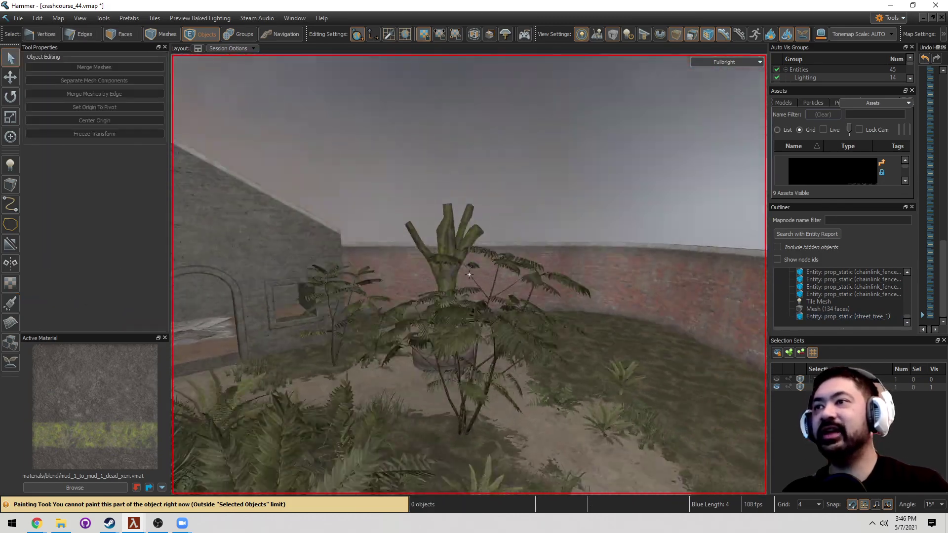
right_click_drag(469, 275, 469, 275)
mouse_move(491, 233)
right_mouse_down()
mouse_move(502, 253)
mouse_move(470, 221)
mouse_move(469, 275)
mouse_move(477, 216)
right_mouse_up()
Load foliage_weed_001a, foliage_weed_001b and foliage_weed_002a into the Asset Sprayer list.
key("ctrl+shift+a")
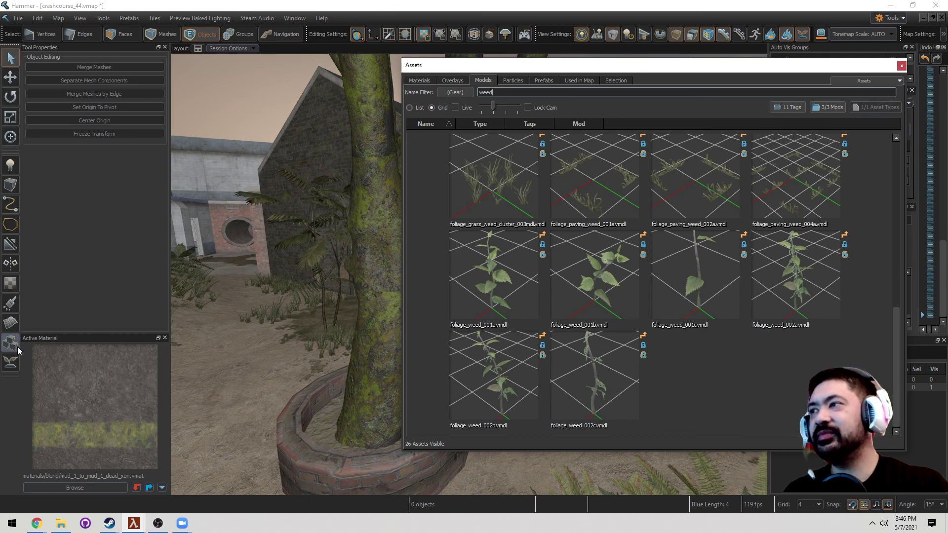
left_click(11, 362)
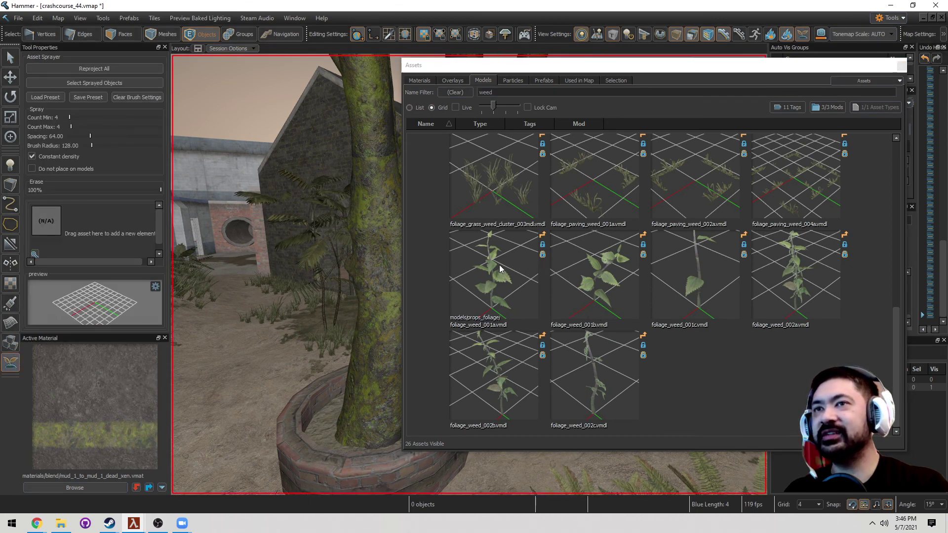
mouse_move(504, 267)
left_mouse_down()
mouse_move(371, 313)
mouse_move(64, 223)
left_mouse_up()
mouse_move(645, 305)
left_mouse_down()
mouse_move(568, 286)
mouse_move(62, 239)
left_mouse_up()
mouse_move(466, 256)
left_mouse_down()
mouse_move(102, 238)
mouse_move(385, 277)
mouse_move(72, 260)
mouse_move(49, 277)
left_mouse_up()
mouse_move(789, 289)
left_mouse_down()
mouse_move(380, 287)
mouse_move(74, 262)
left_mouse_up()
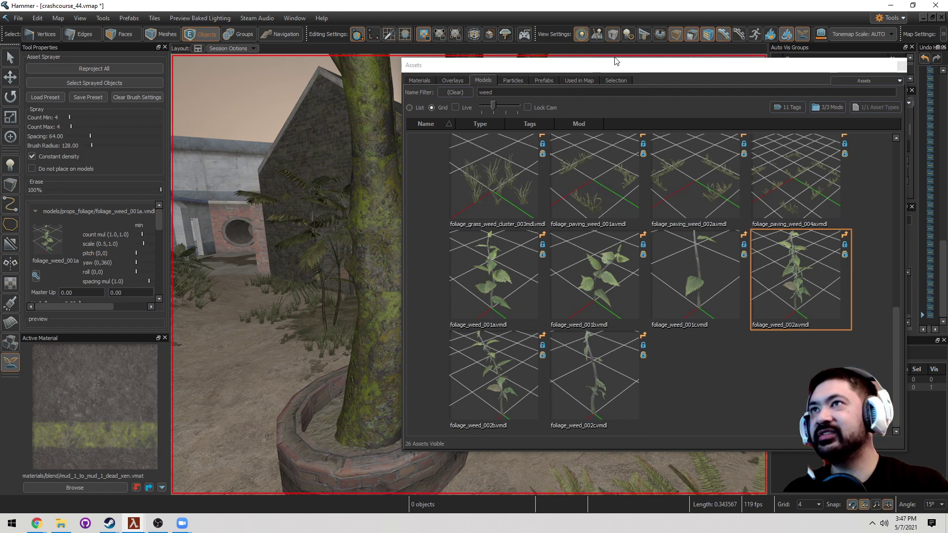
Set the sprayer radius to 34 and spray weeds onto the lower trunk.
double_click(508, 69)
left_click_drag(409, 247, 315, 242)
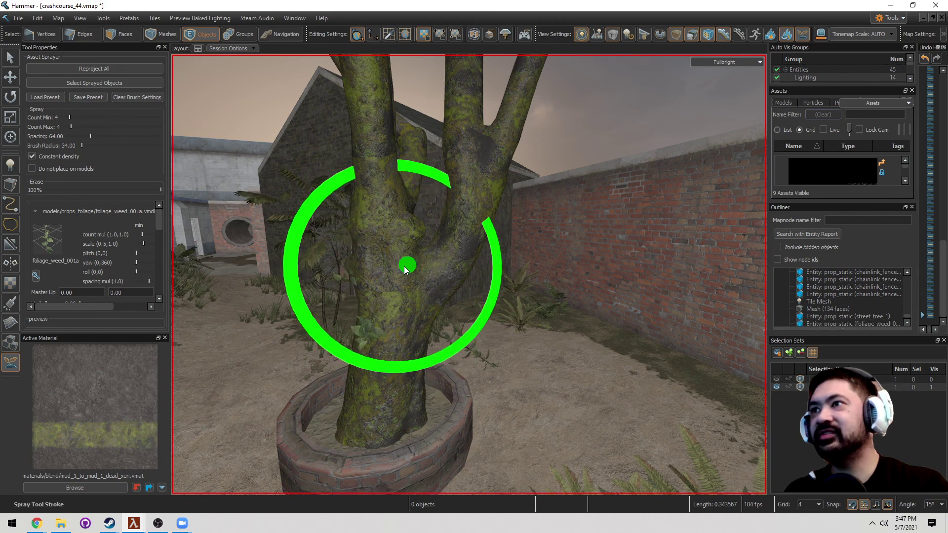
left_click_drag(404, 264, 400, 257)
scroll(392, 236, "down", 5)
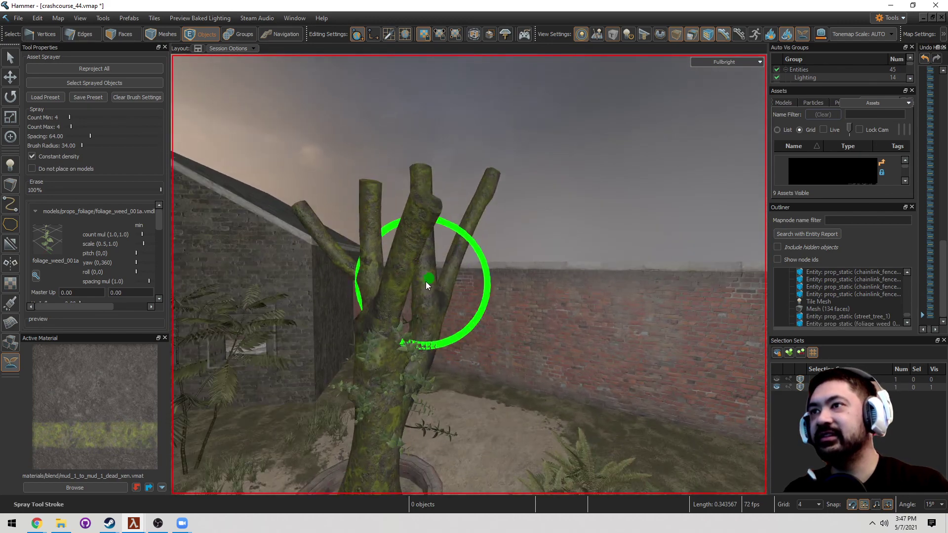
right_click_drag(404, 278, 508, 311)
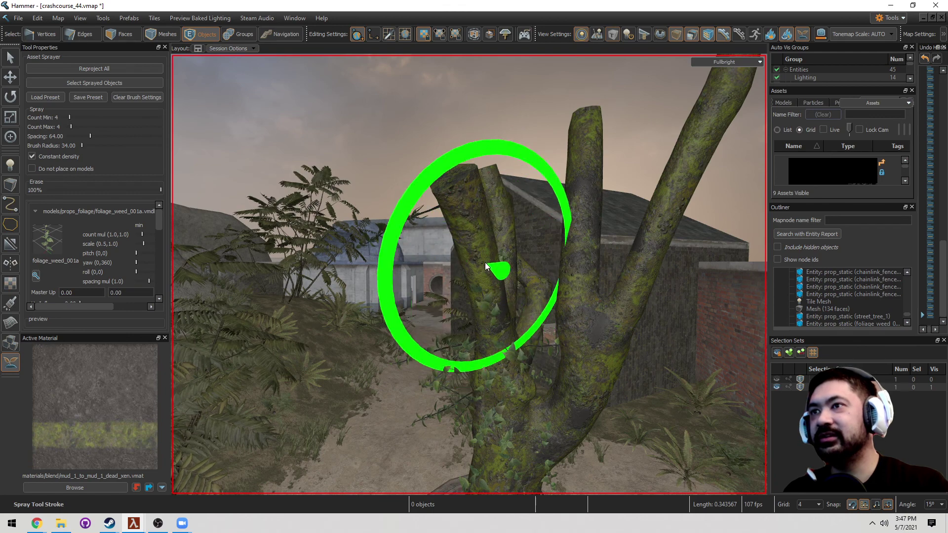
Spray weeds across and higher up the trunk from the tree's other side.
mouse_move(603, 364)
right_mouse_down()
mouse_move(612, 346)
mouse_move(599, 325)
right_mouse_up()
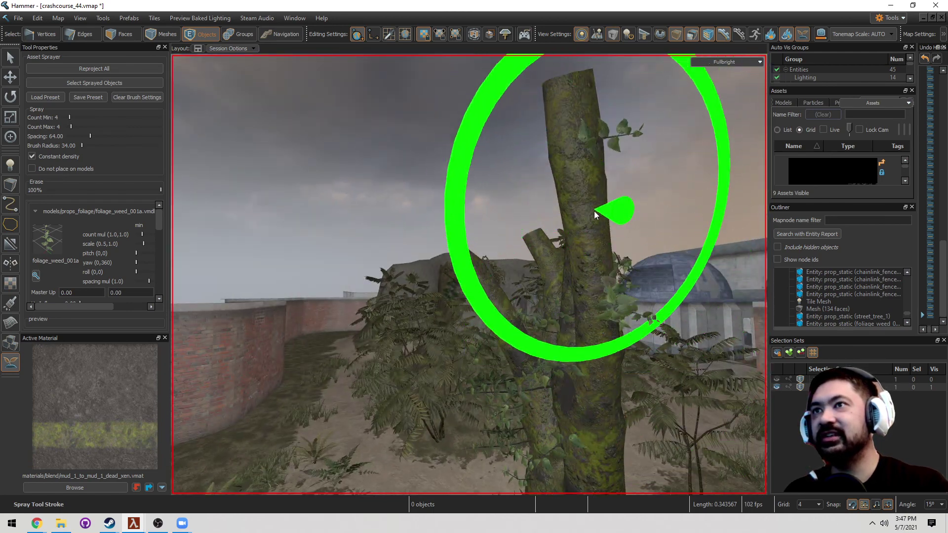
mouse_move(594, 211)
right_mouse_down()
mouse_move(575, 229)
mouse_move(577, 301)
mouse_move(529, 296)
mouse_move(529, 281)
right_mouse_up()
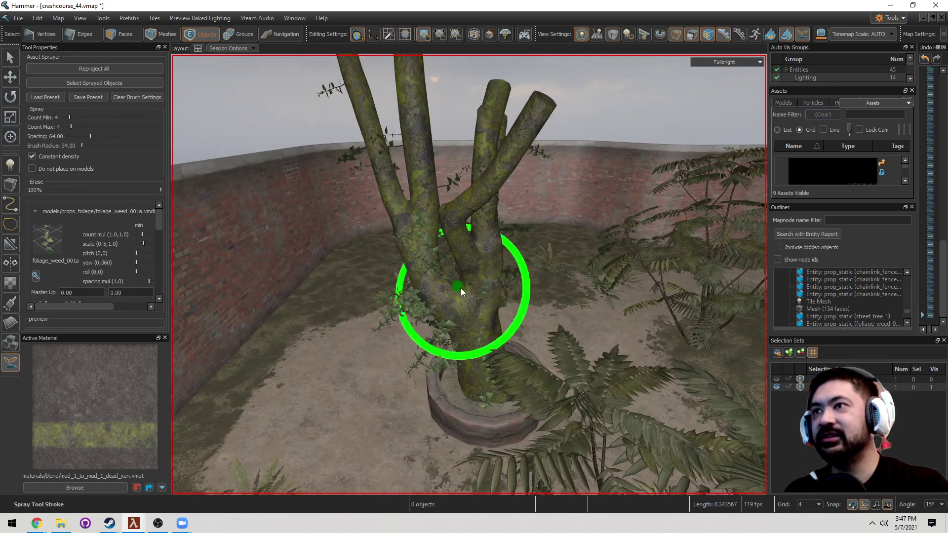
right_click_drag(410, 129, 380, 193)
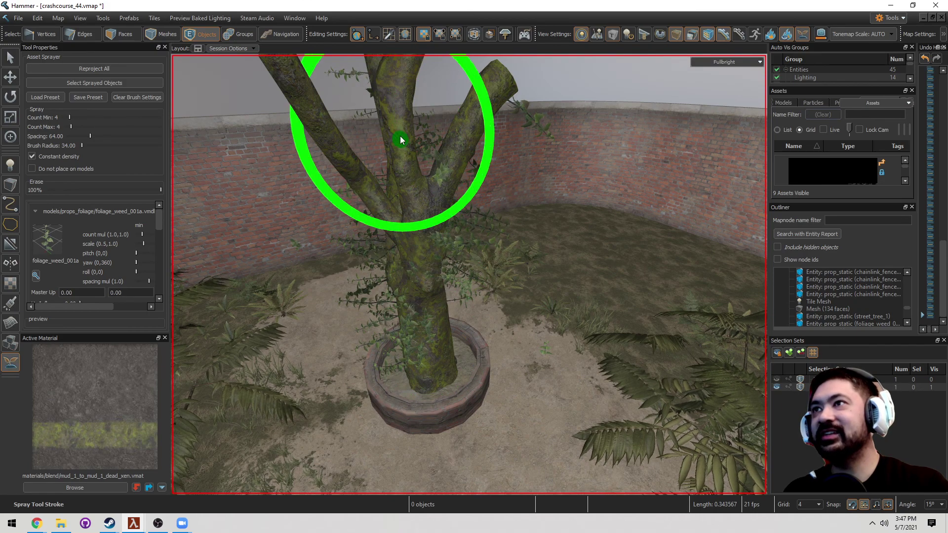
scroll(410, 148, "down", 3)
mouse_move(440, 225)
right_mouse_down()
mouse_move(434, 265)
mouse_move(417, 143)
right_mouse_up()
scroll(417, 142, "down", 3)
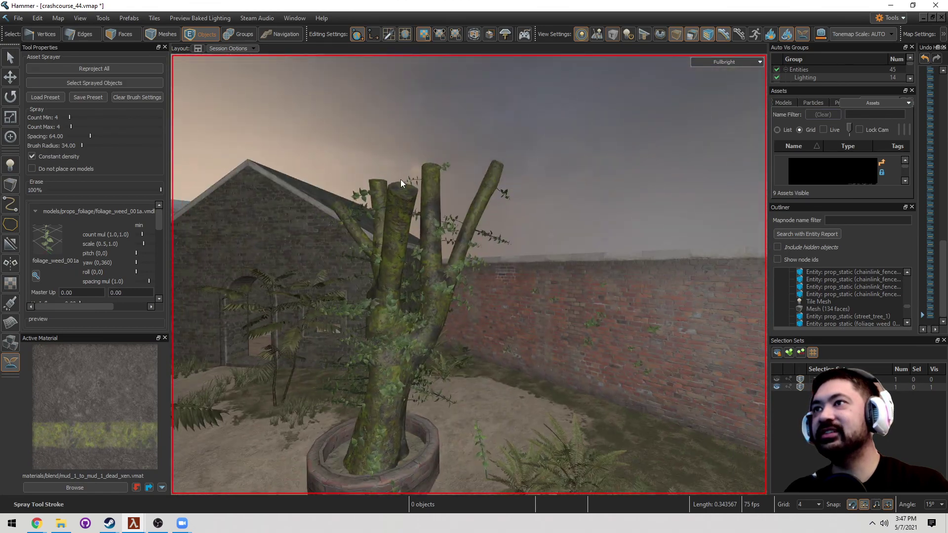
mouse_move(397, 242)
right_mouse_down()
mouse_move(423, 258)
mouse_move(388, 243)
mouse_move(449, 307)
mouse_move(422, 306)
mouse_move(422, 193)
mouse_move(410, 155)
mouse_move(421, 169)
right_mouse_up()
Box-select the stray weeds near the planter base and on the brick wall, then delete them.
key("q")
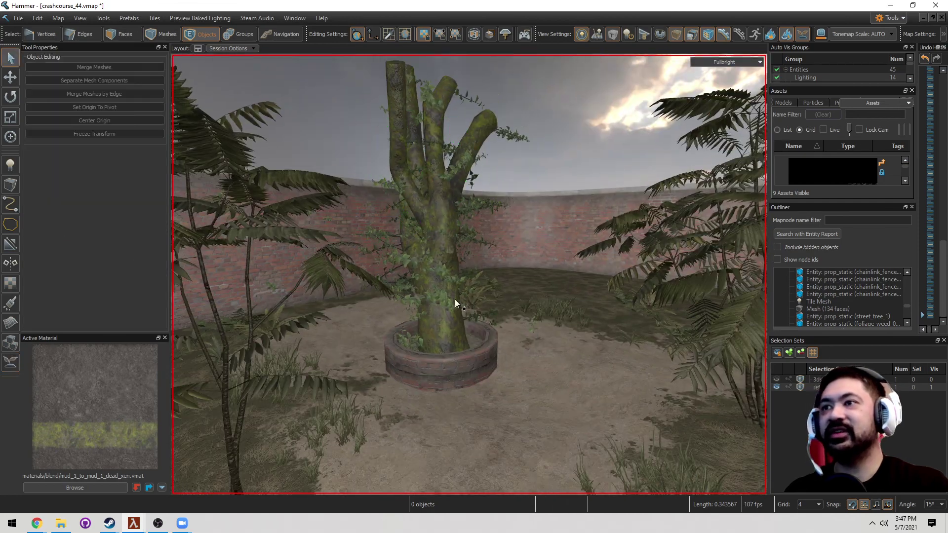
right_click_drag(455, 306, 312, 207)
left_click_drag(312, 206, 346, 237)
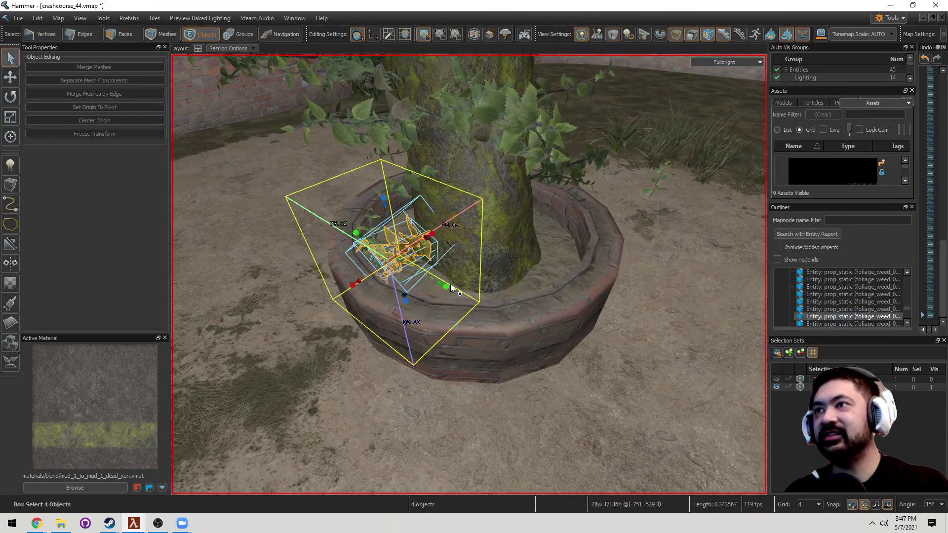
right_click_drag(345, 237, 275, 133)
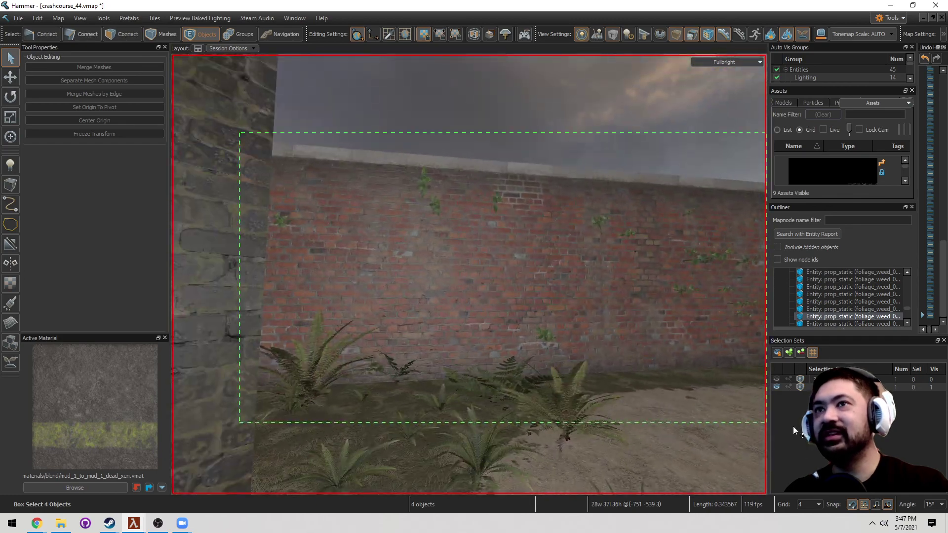
left_click_drag(766, 429, 636, 352)
right_click_drag(636, 351, 672, 148)
left_click_drag(672, 148, 443, 354)
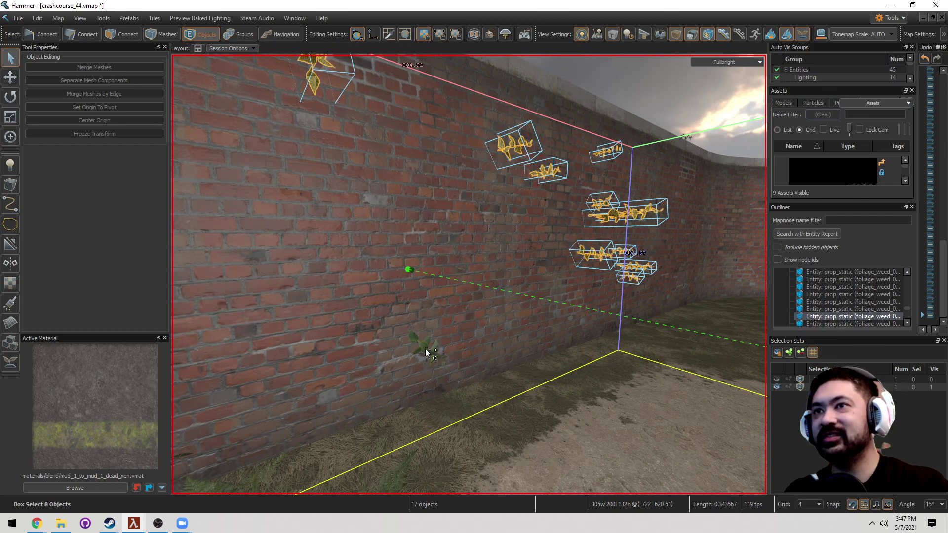
key("Delete")
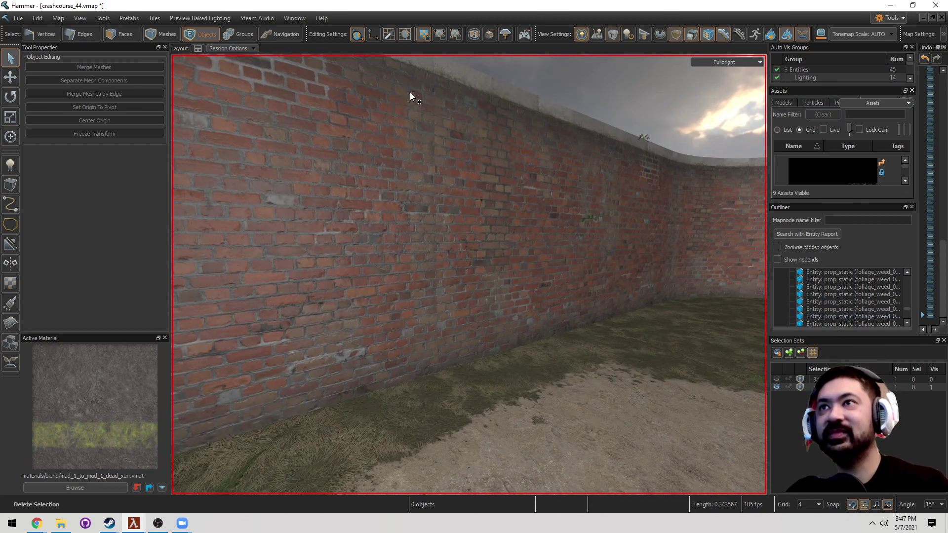
right_click_drag(730, 356, 730, 357)
key("w")
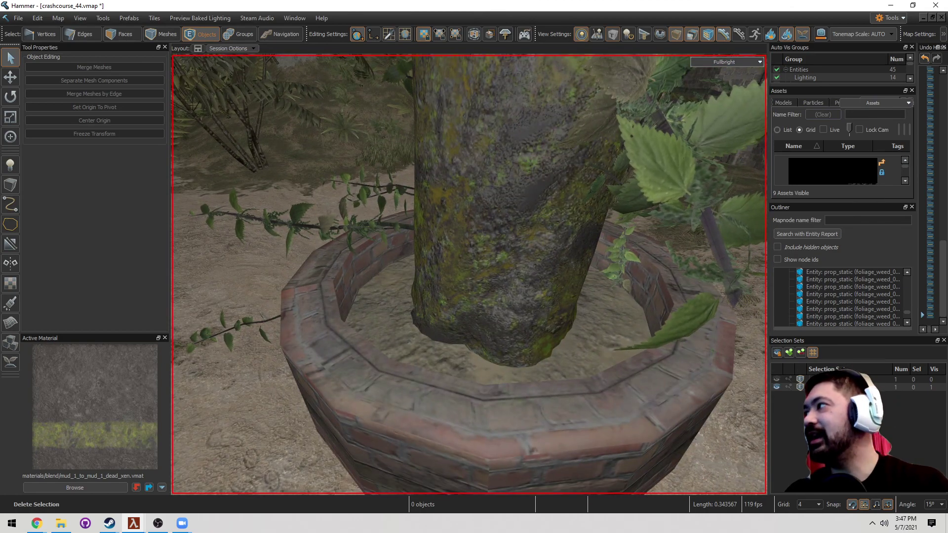
Place street_tree_grate_1_round from the 'tree' assets onto the planter rim.
right_click_drag(731, 357, 731, 357)
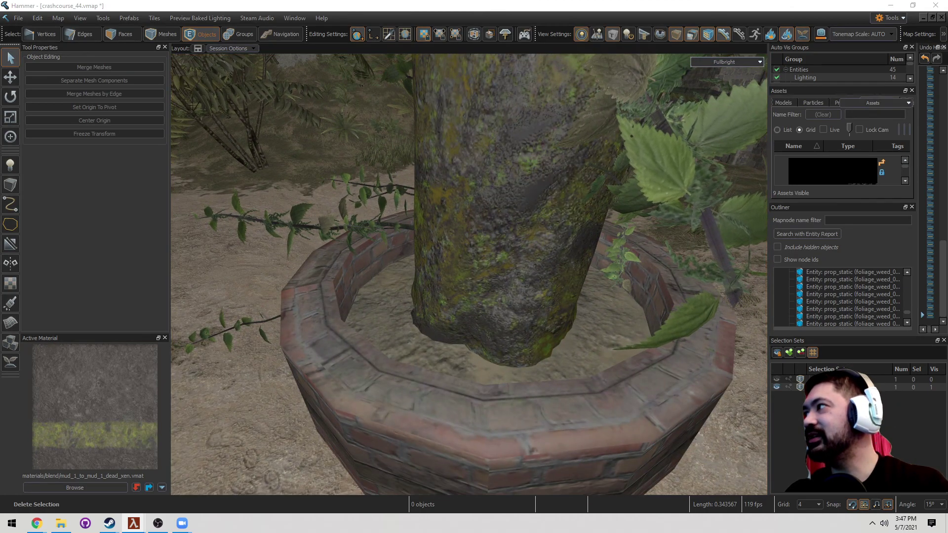
key("ctrl+shift+a")
type("tree")
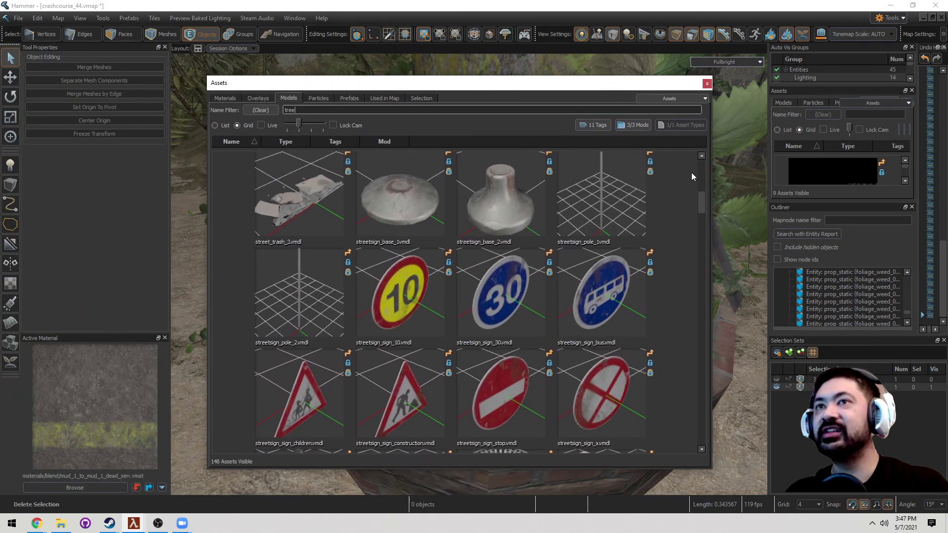
left_click_drag(704, 198, 718, 410)
left_click_drag(602, 252, 422, 364)
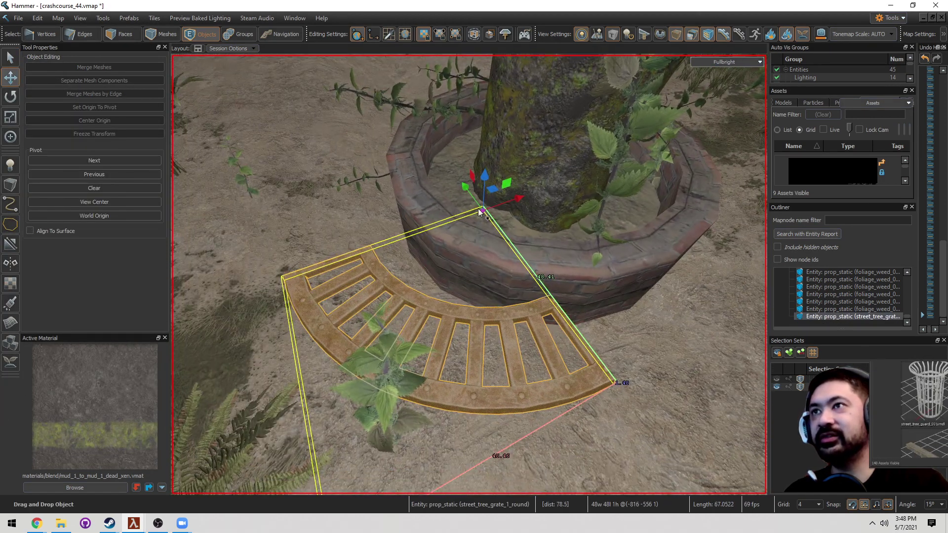
left_click_drag(492, 191, 537, 256)
Isolate the grate and planter, then in top view scale the grate from 48x48 to 40x44.
left_click(545, 211, "ctrl")
key("ctrl+shift+i")
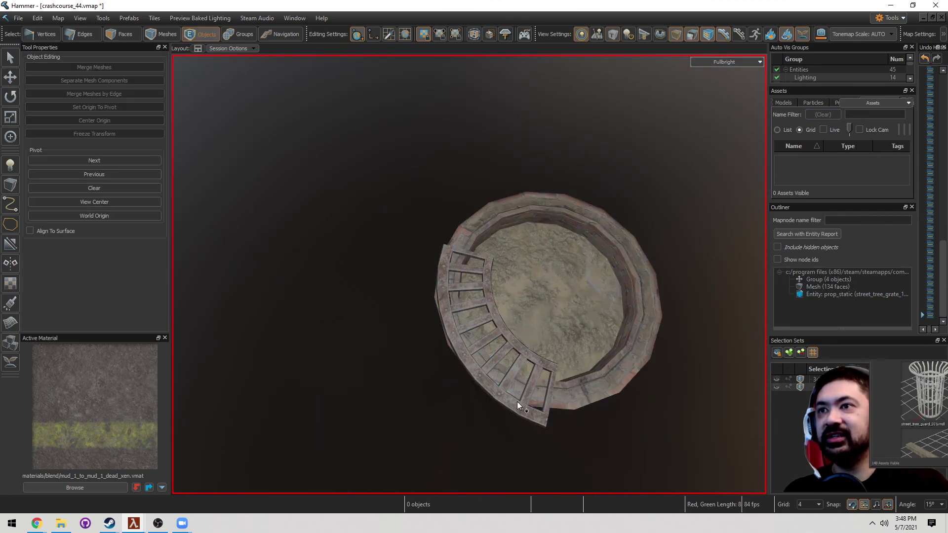
left_click(517, 402)
left_click_drag(517, 402, 475, 226, "alt")
key("q")
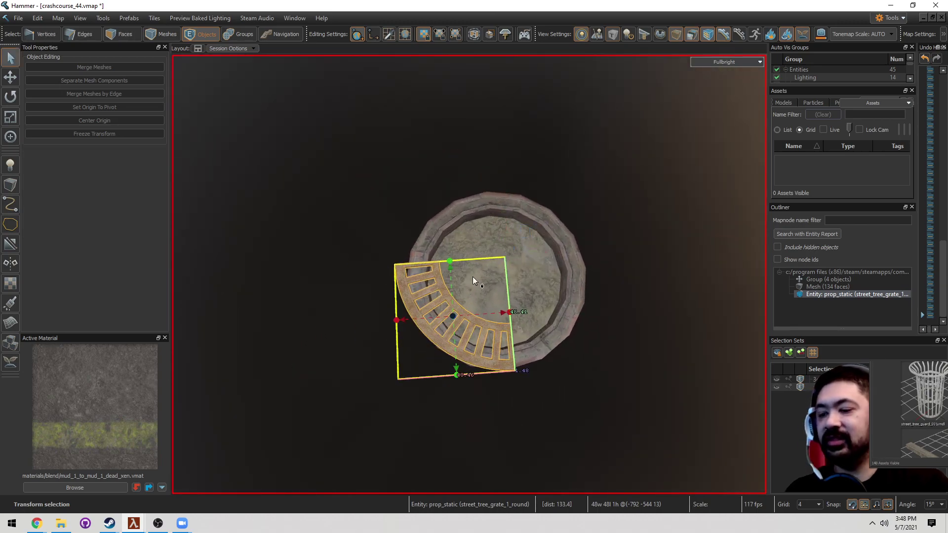
key("alt+2")
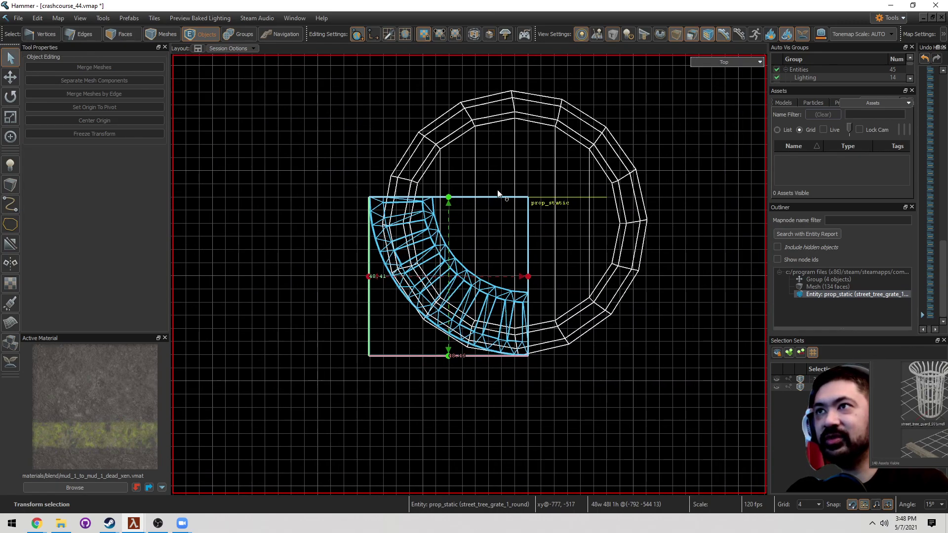
left_click_drag(448, 198, 450, 220)
left_click_drag(530, 294, 515, 292)
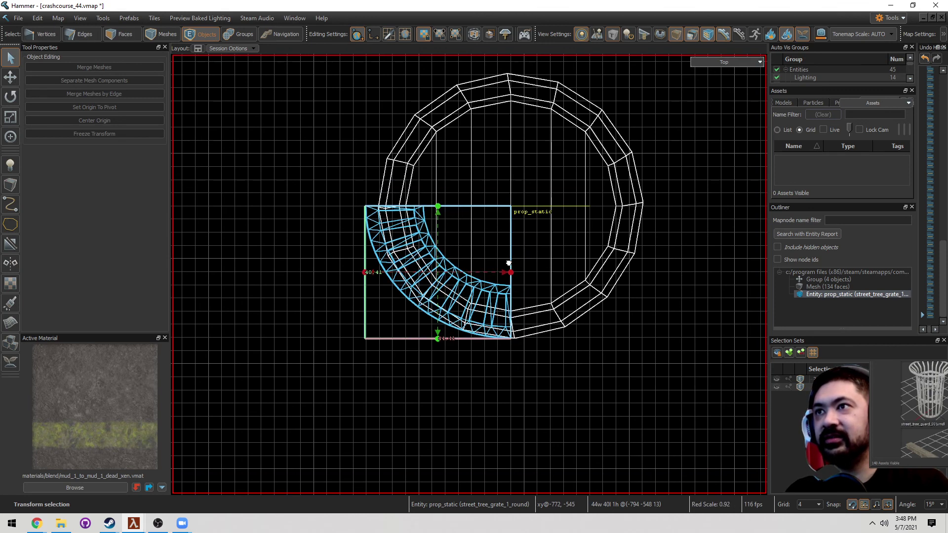
Narrow the grate to 40 wide and rotate-clone it into a four-piece ring.
key("e")
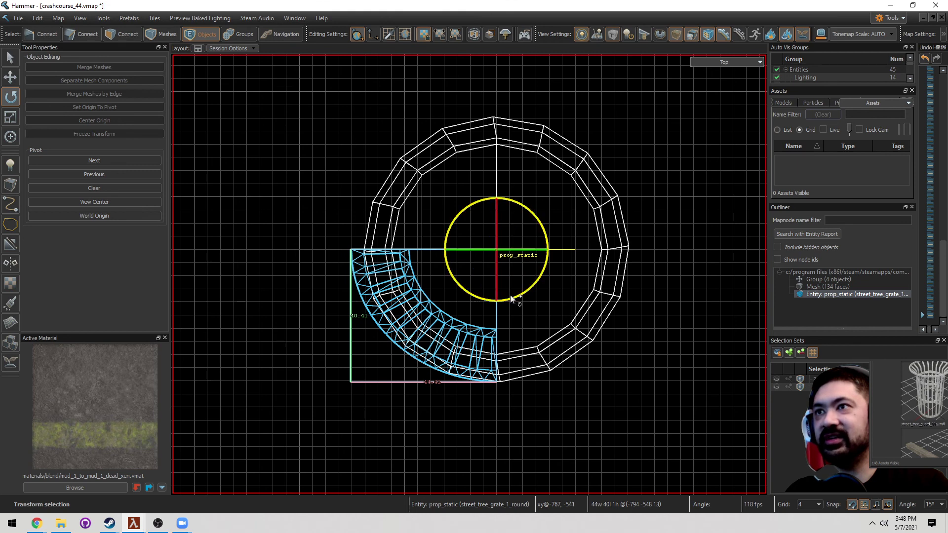
left_click_drag(505, 297, 432, 265, "shift")
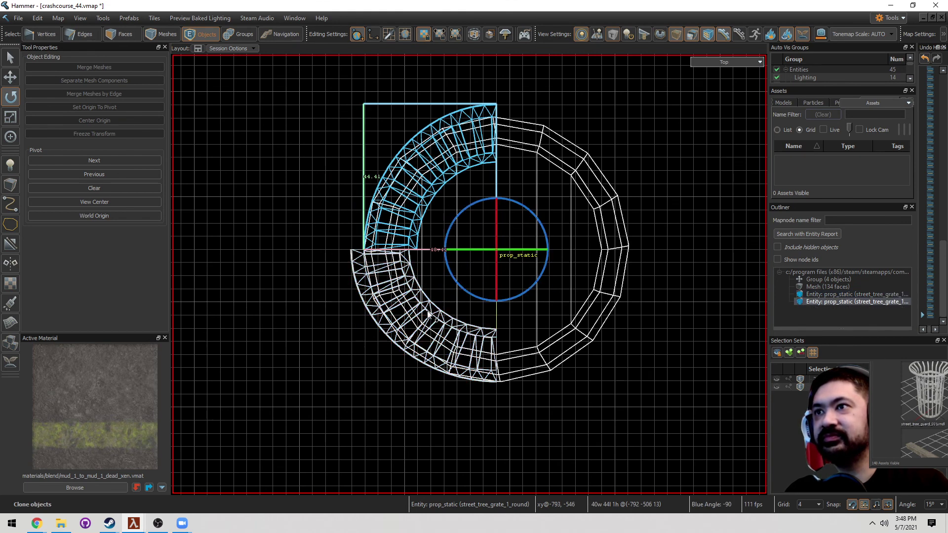
key("ctrl+z")
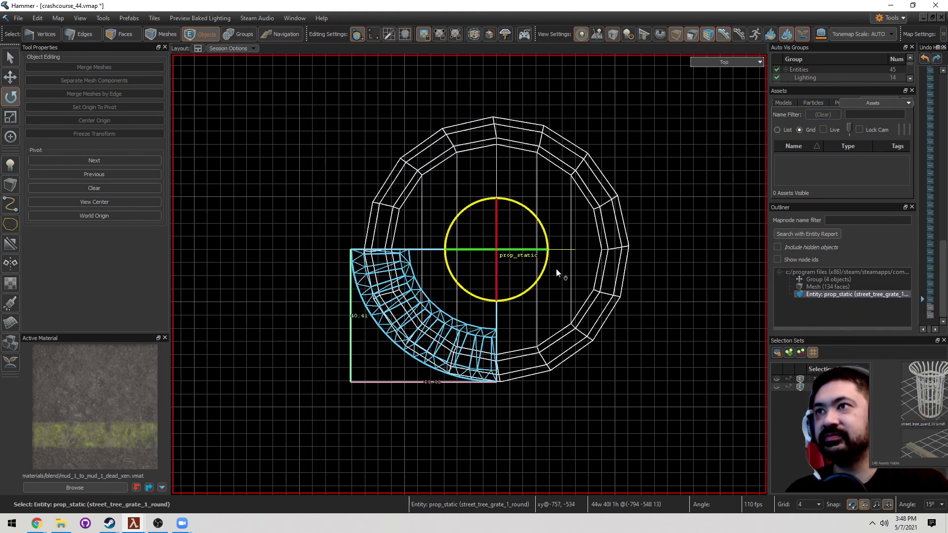
left_click(567, 360)
left_click(419, 299)
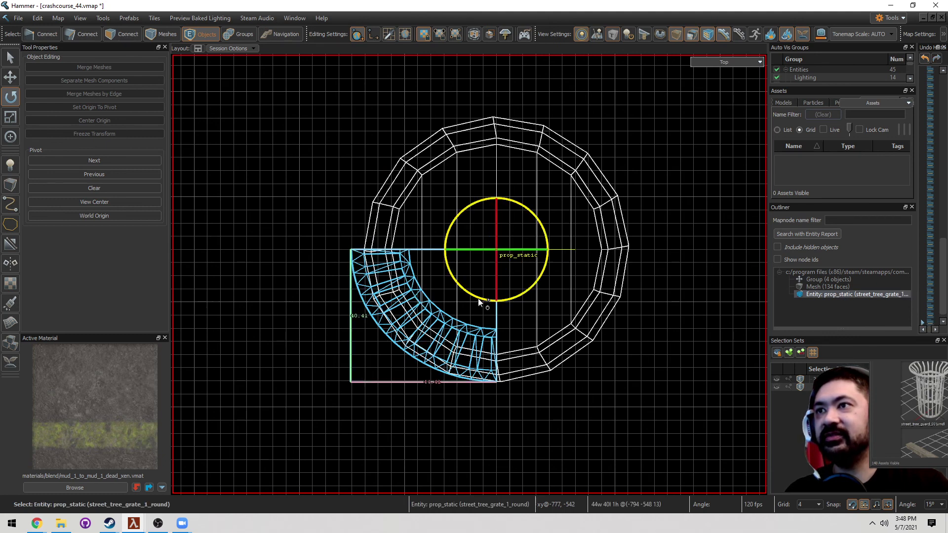
key("q")
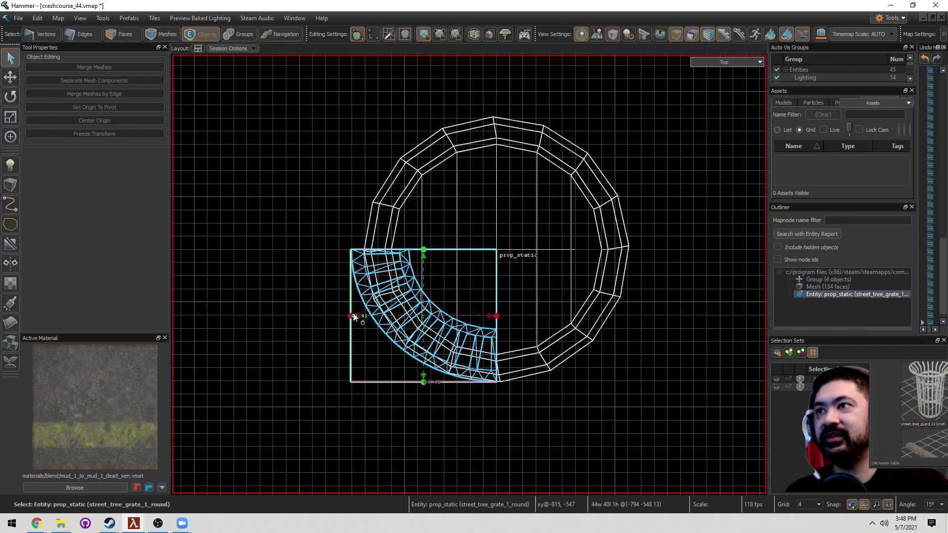
left_click_drag(353, 317, 362, 316)
key("e")
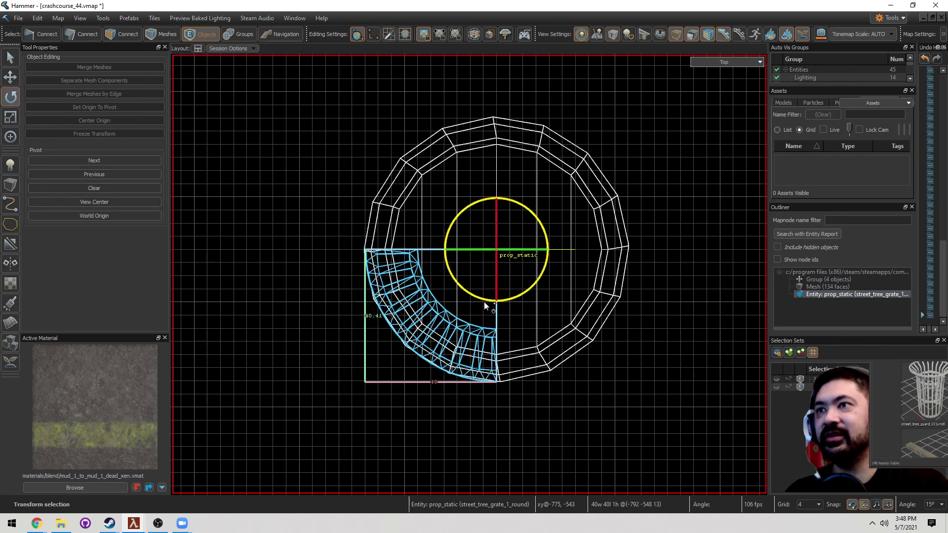
mouse_move(484, 301)
left_mouse_down("shift")
mouse_move(532, 292)
mouse_move(546, 319)
left_mouse_up("shift")
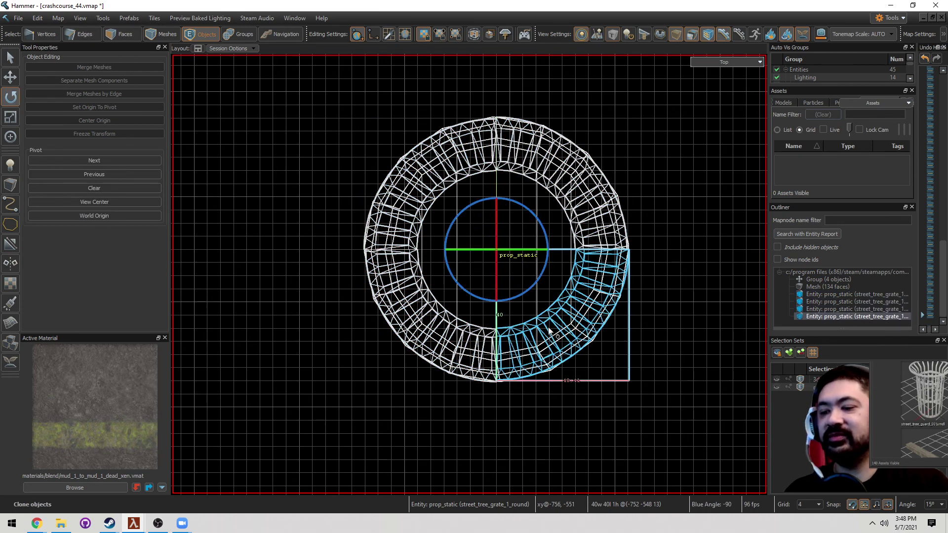
Unhide the hidden scene objects and select all four quarter pieces of the tree grate.
key("ctrl+h")
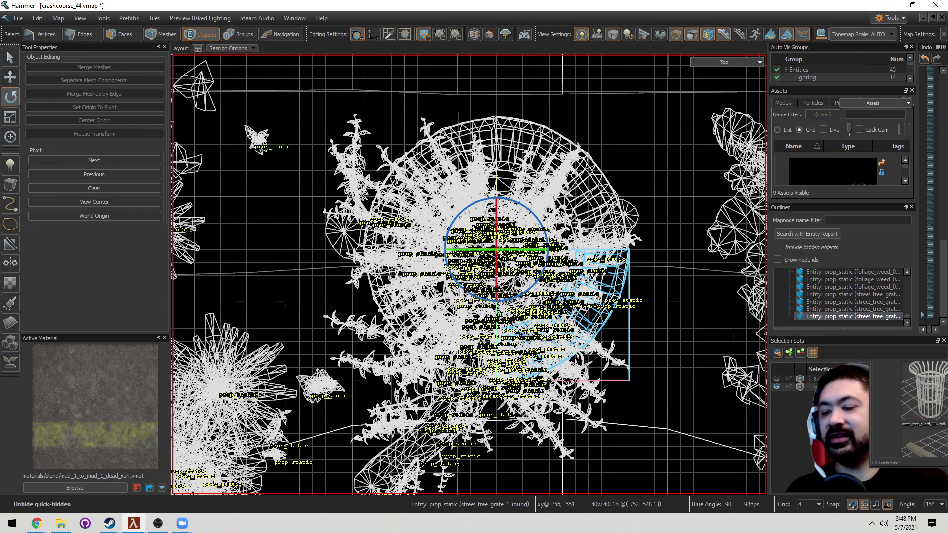
key("space")
key("Escape")
right_click_drag(564, 321, 526, 379)
left_click(555, 362)
left_click(526, 379, "ctrl")
right_click_drag(405, 391, 400, 368)
left_click(405, 376, "ctrl")
Set mud_1_to_mud_1_dead_xen as the Override Material on the selected grate pieces.
key("alt+Return")
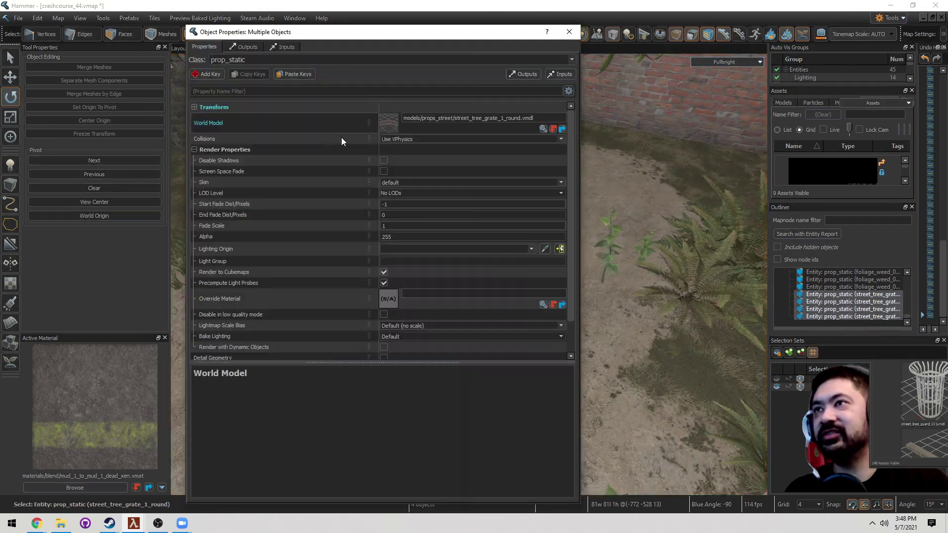
left_click_drag(120, 369, 385, 300)
left_click(571, 33)
right_click_drag(444, 247, 439, 249)
Inspect the mossy grate up close in paint mode, then return to selection and clear it.
key("shift+v")
scroll(468, 269, "up", 3)
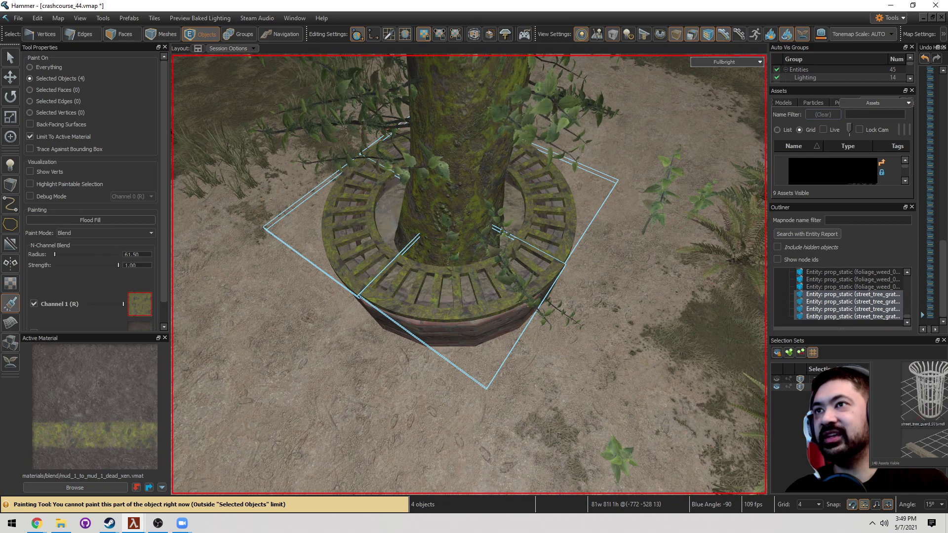
right_click_drag(465, 275, 465, 320)
scroll(515, 309, "down", 5)
key("q")
key("Escape")
mouse_move(547, 301)
right_mouse_down()
mouse_move(469, 274)
mouse_move(529, 302)
right_mouse_up()
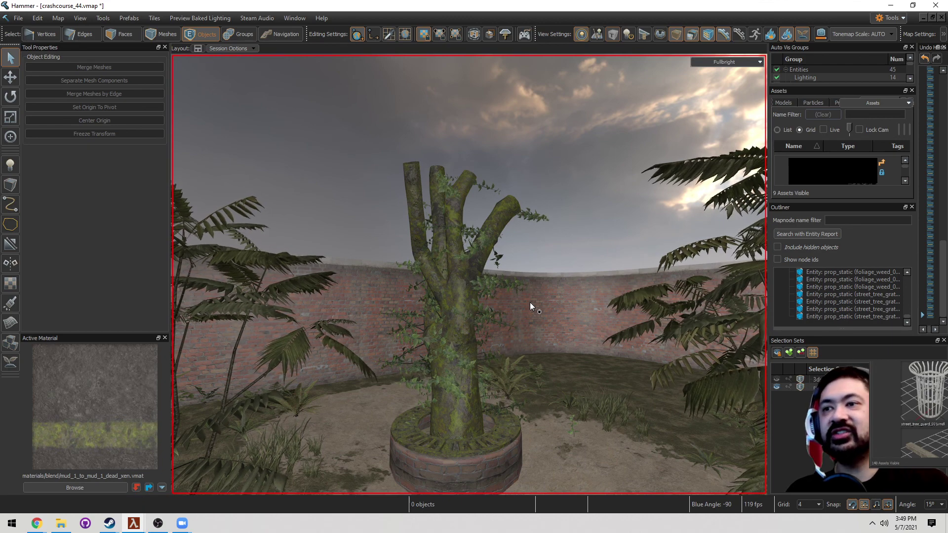
key("w")
mouse_move(532, 297)
right_mouse_down()
mouse_move(469, 274)
mouse_move(548, 293)
right_mouse_up()
key("s")
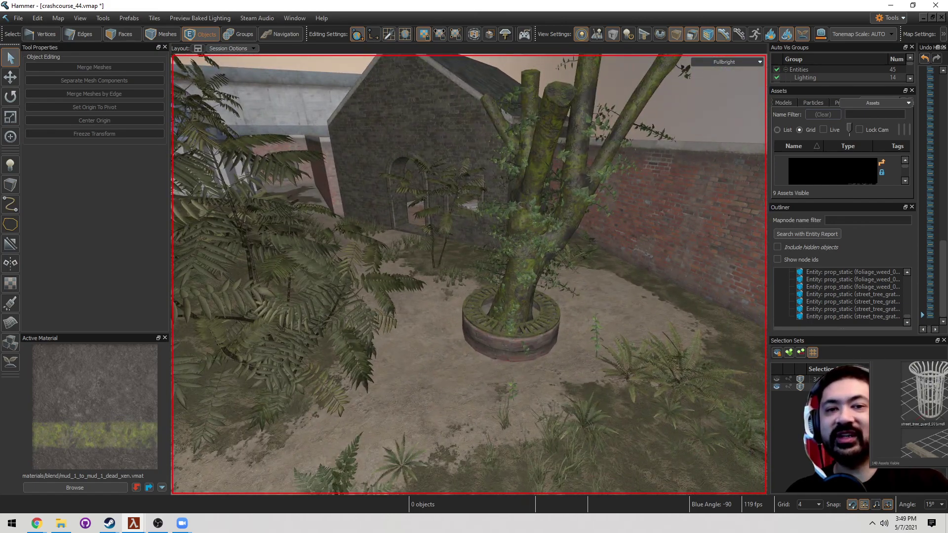